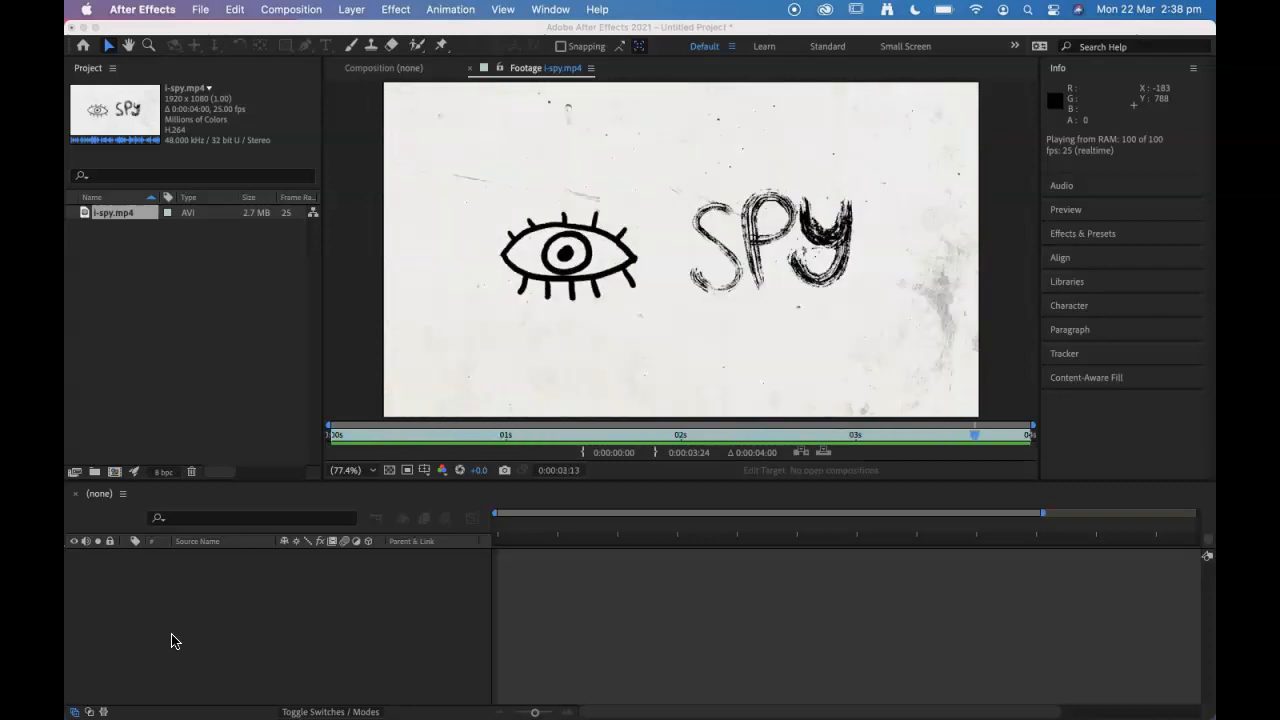
{"action": "left_click", "coordinate": [258, 631]}
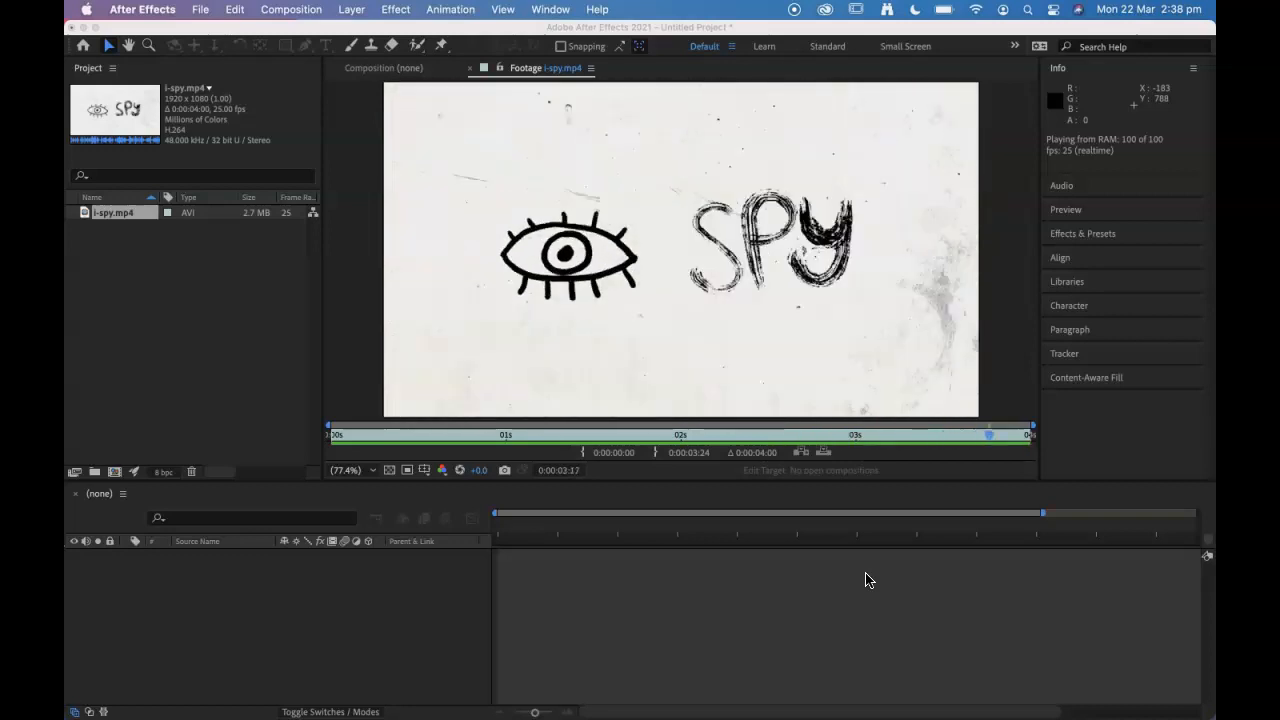
{"action": "left_click", "coordinate": [469, 340]}
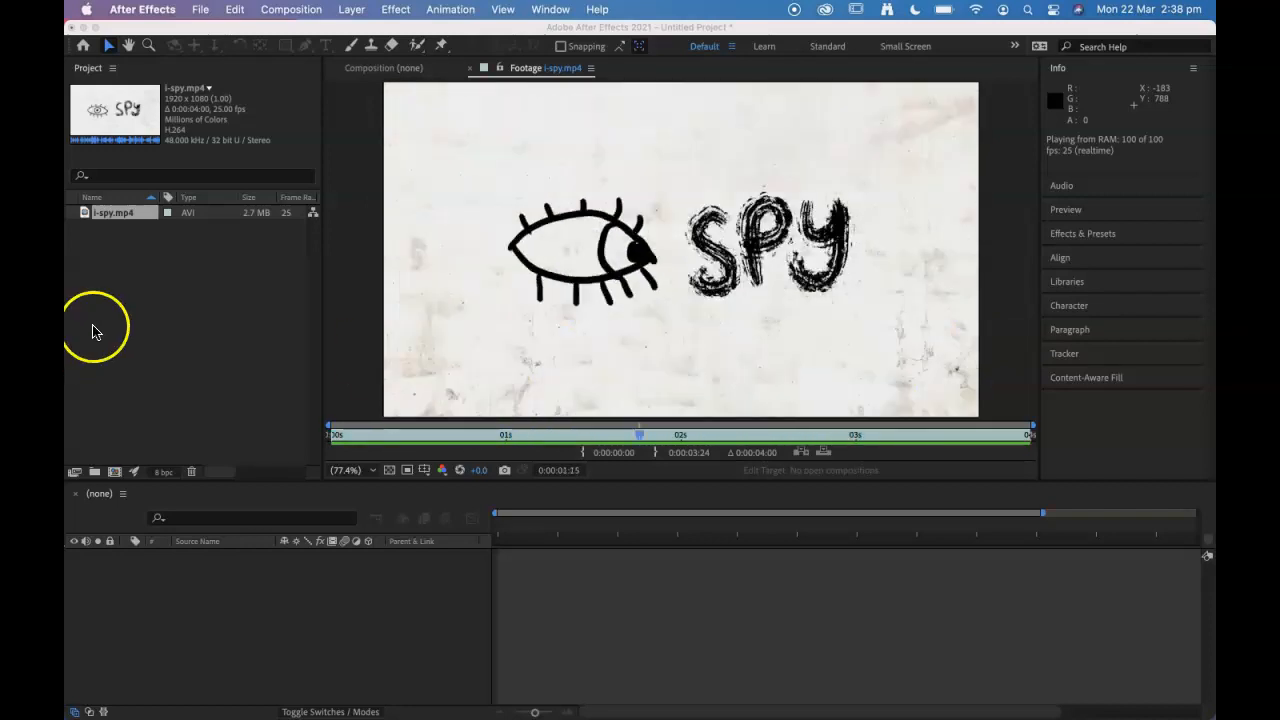
Step: Minimize After Effects, open the iphone photos folder on the desktop and enlarge its window to view the full list of JPG images
{"action": "left_click", "coordinate": [84, 28]}
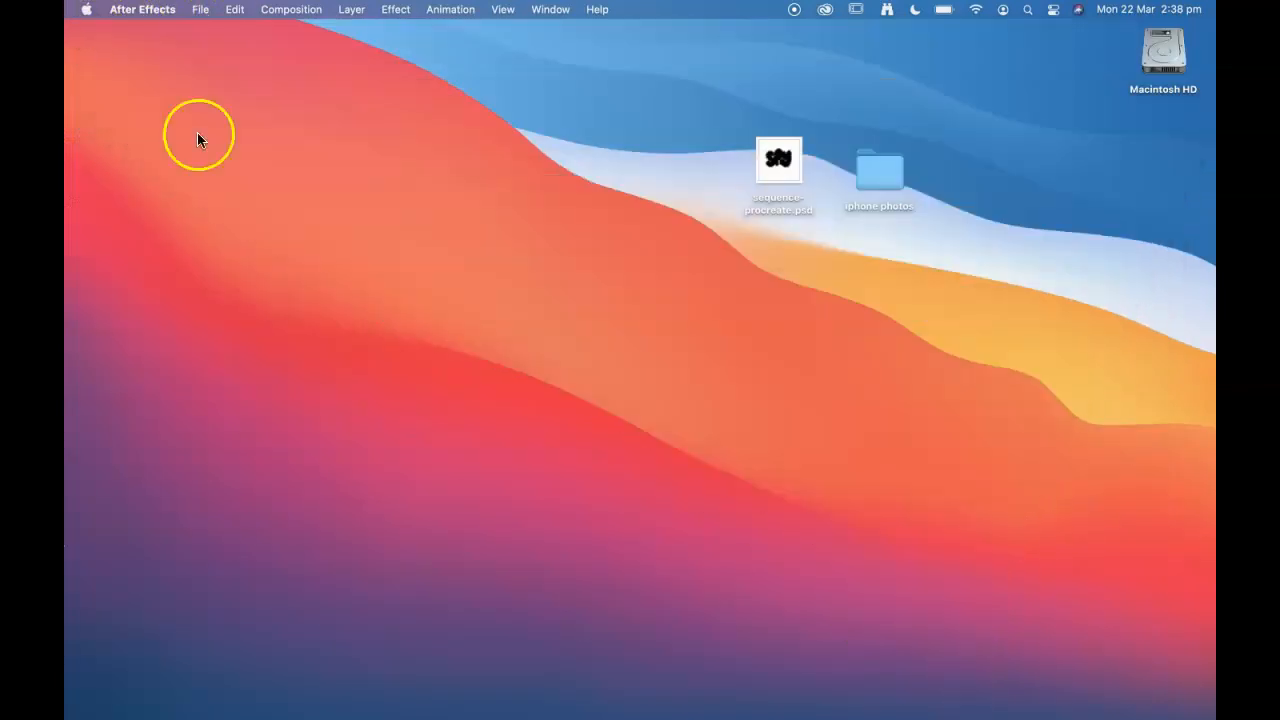
{"action": "left_click", "coordinate": [545, 334]}
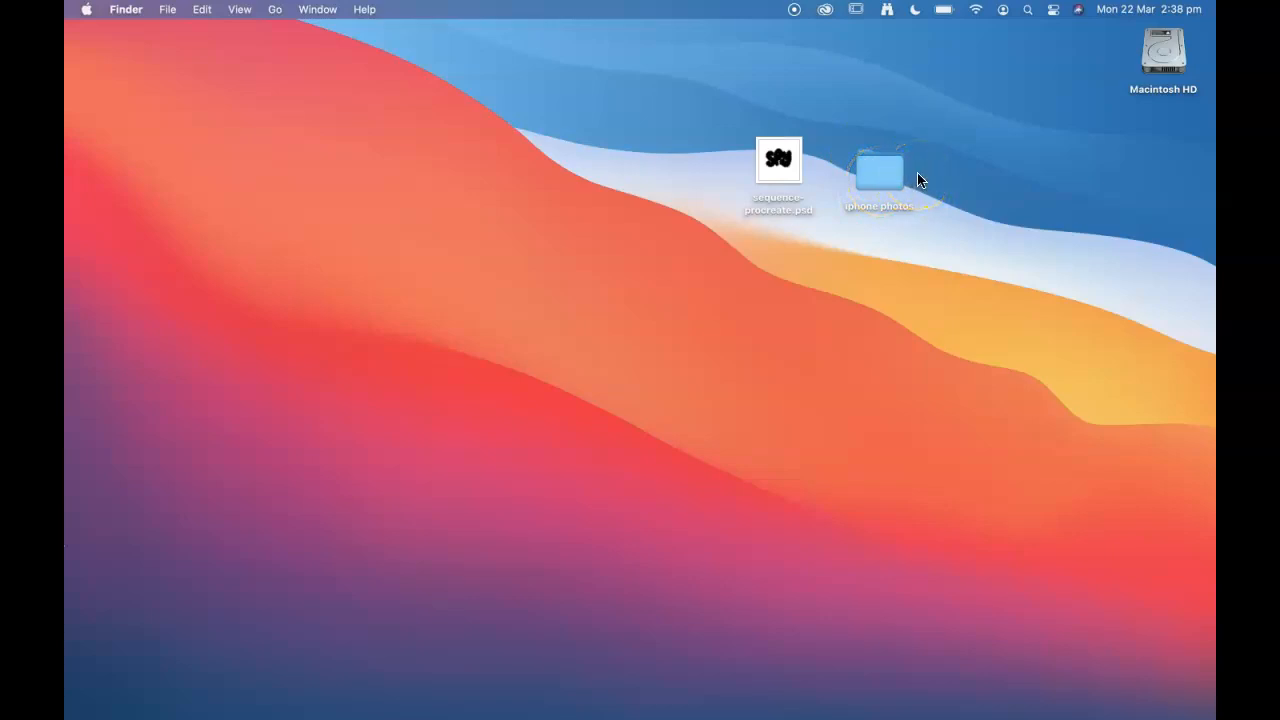
{"action": "double_click", "coordinate": [880, 170]}
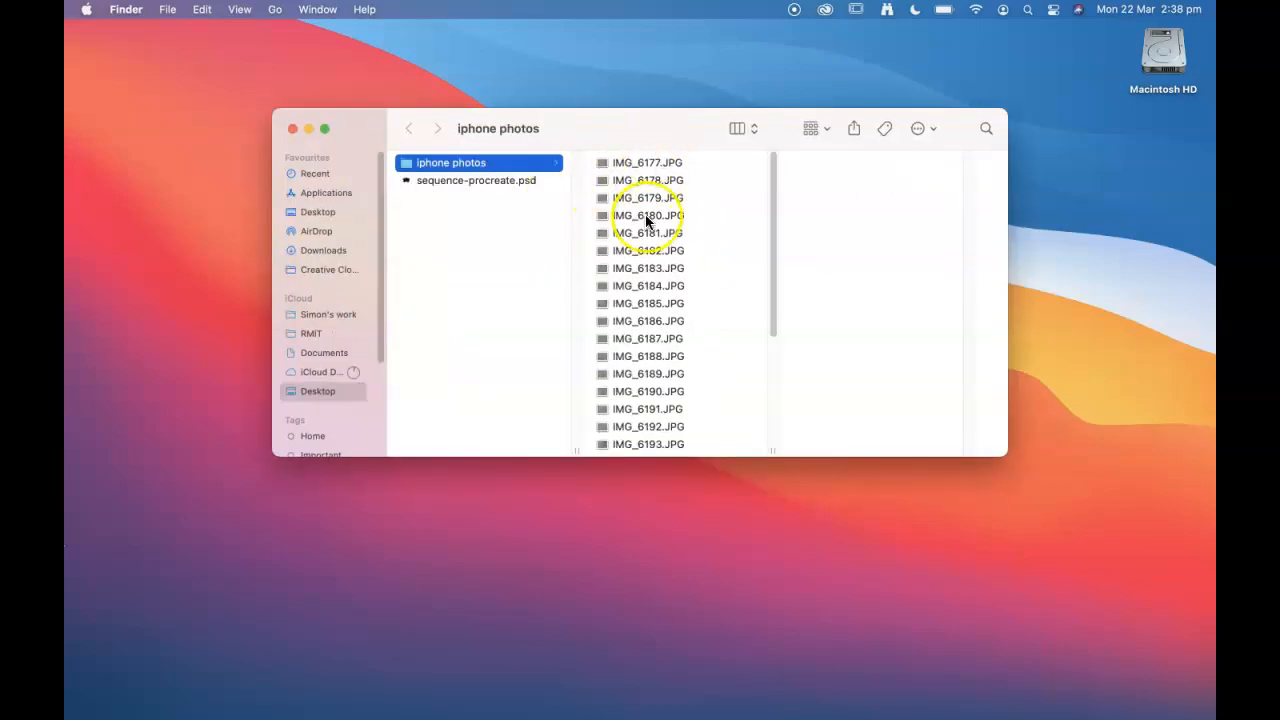
{"action": "scroll", "coordinate": [663, 386], "scroll_direction": "down", "scroll_amount": 5}
{"action": "scroll", "coordinate": [662, 240], "scroll_direction": "up", "scroll_amount": 5}
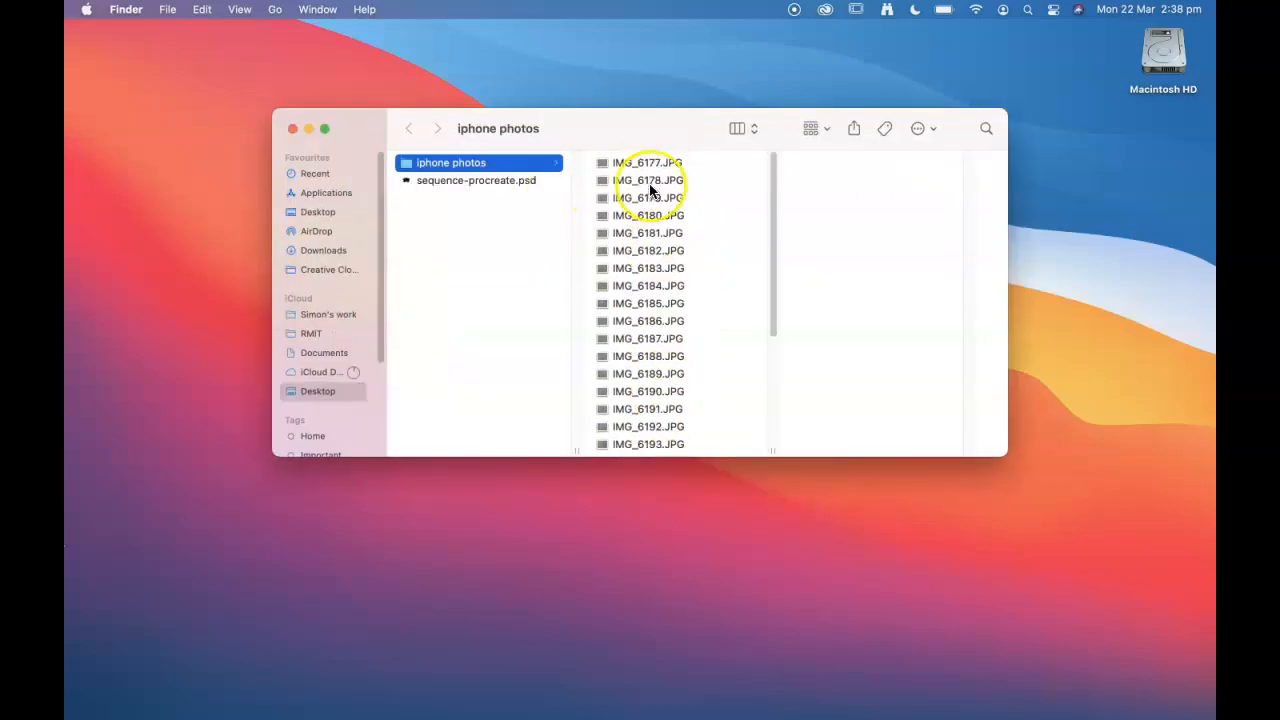
{"action": "left_click_drag", "start_coordinate": [1002, 452], "coordinate": [1064, 692]}
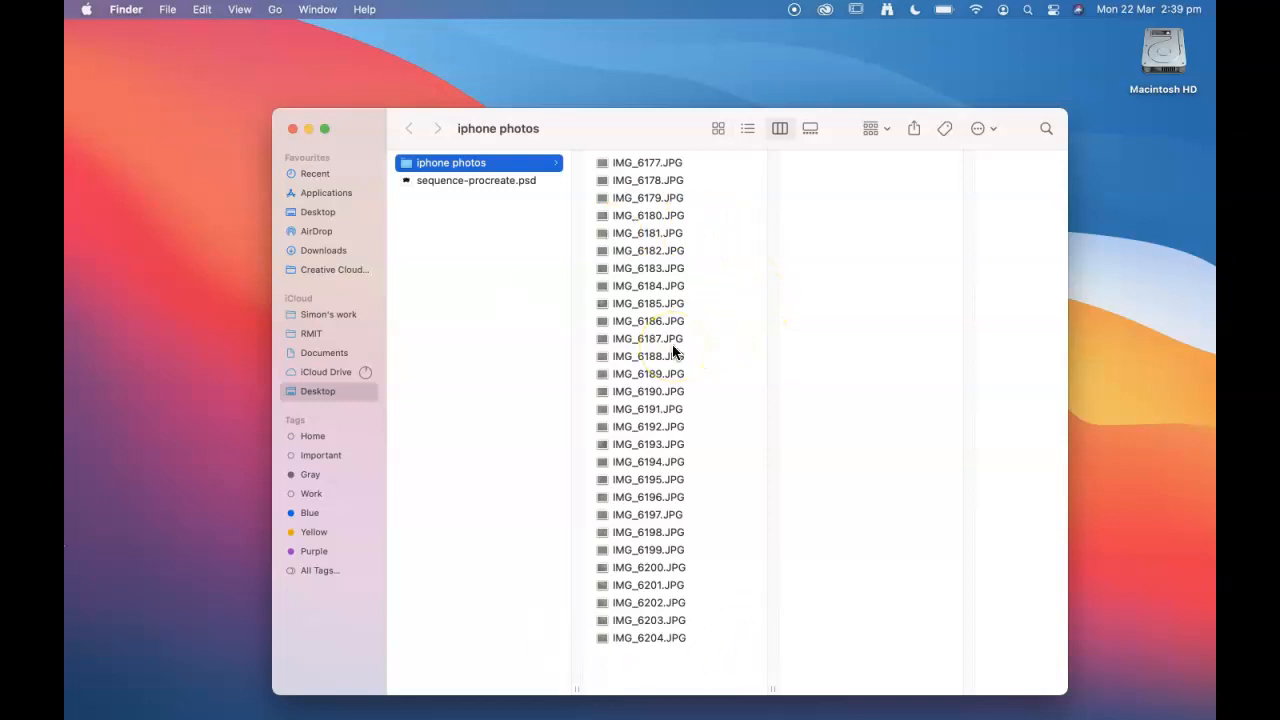
{"action": "left_click_drag", "start_coordinate": [586, 114], "coordinate": [609, 14]}
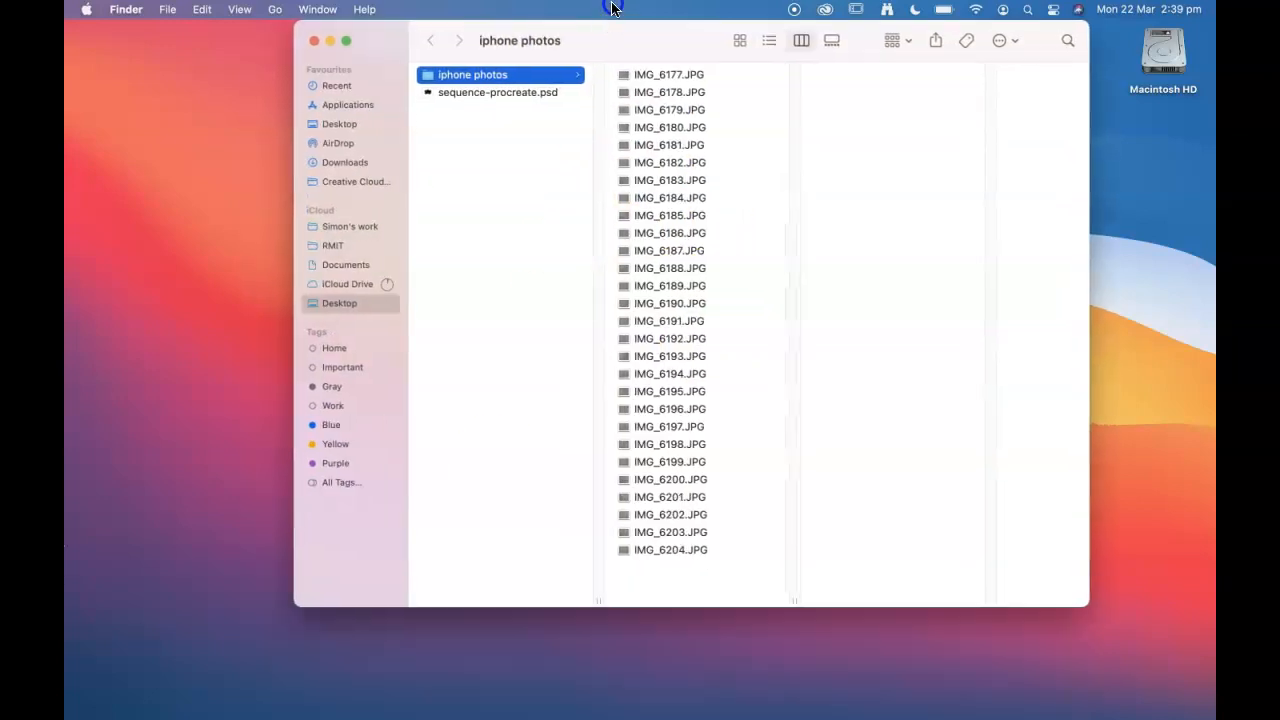
Step: Open IMG_6177.JPG from the iphone photos folder in Preview to examine the texture photo, and close it again
{"action": "left_click", "coordinate": [670, 76]}
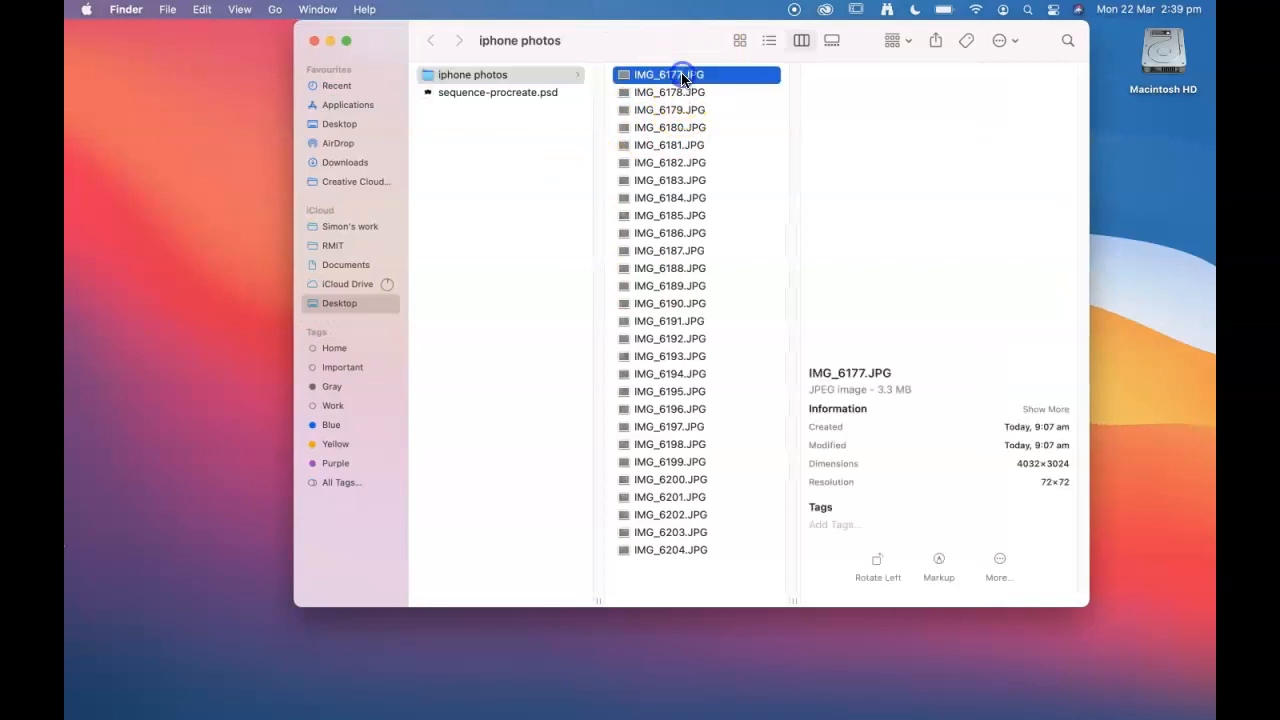
{"action": "double_click", "coordinate": [659, 78]}
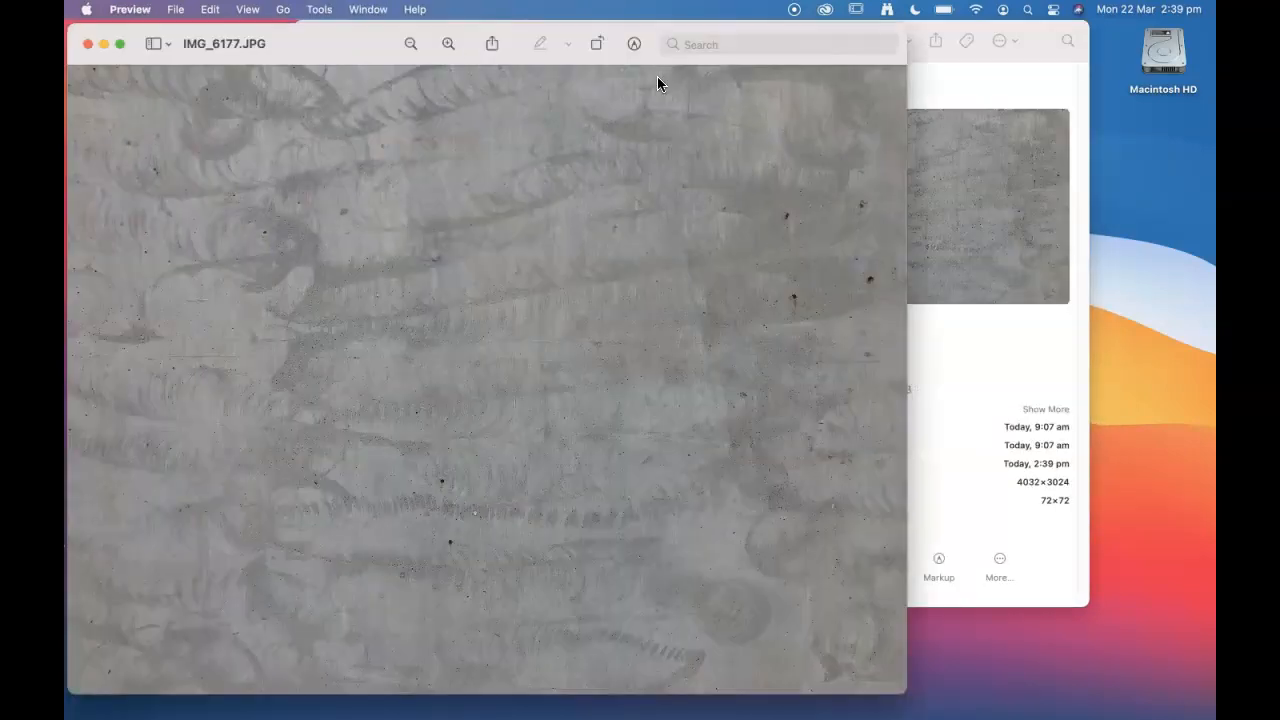
{"action": "left_click_drag", "start_coordinate": [311, 33], "coordinate": [436, 28]}
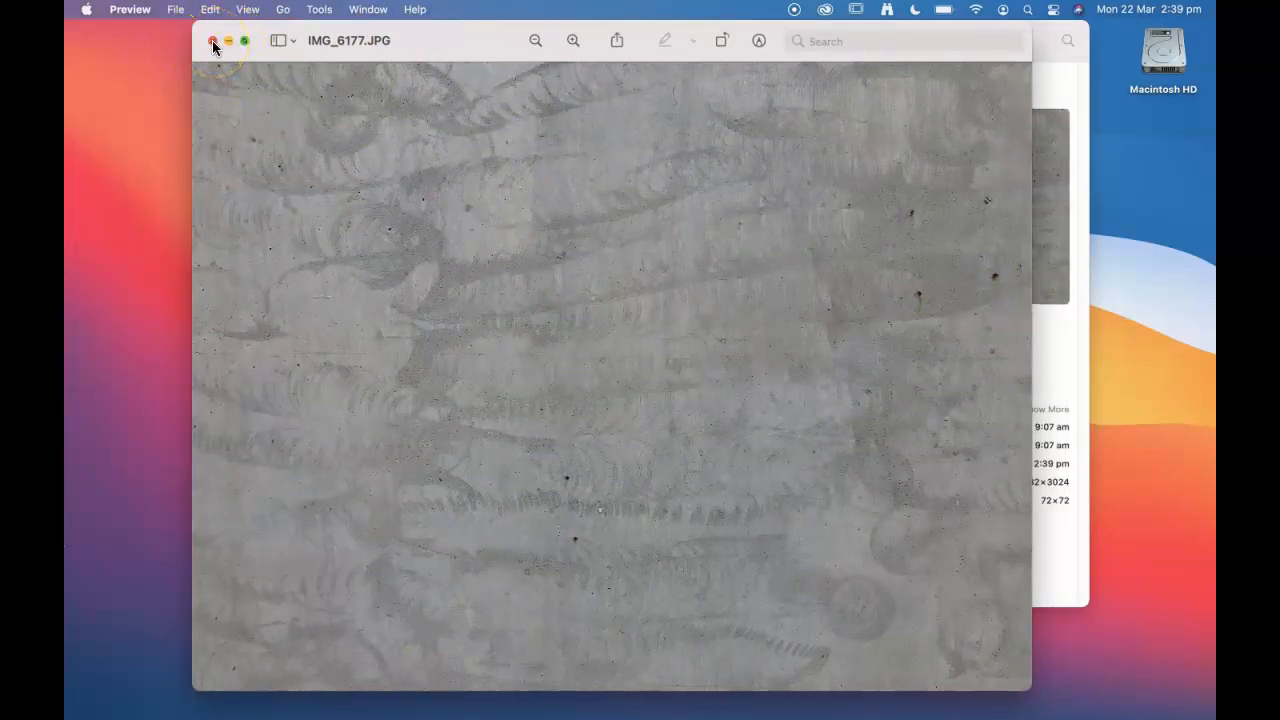
{"action": "left_click", "coordinate": [213, 42]}
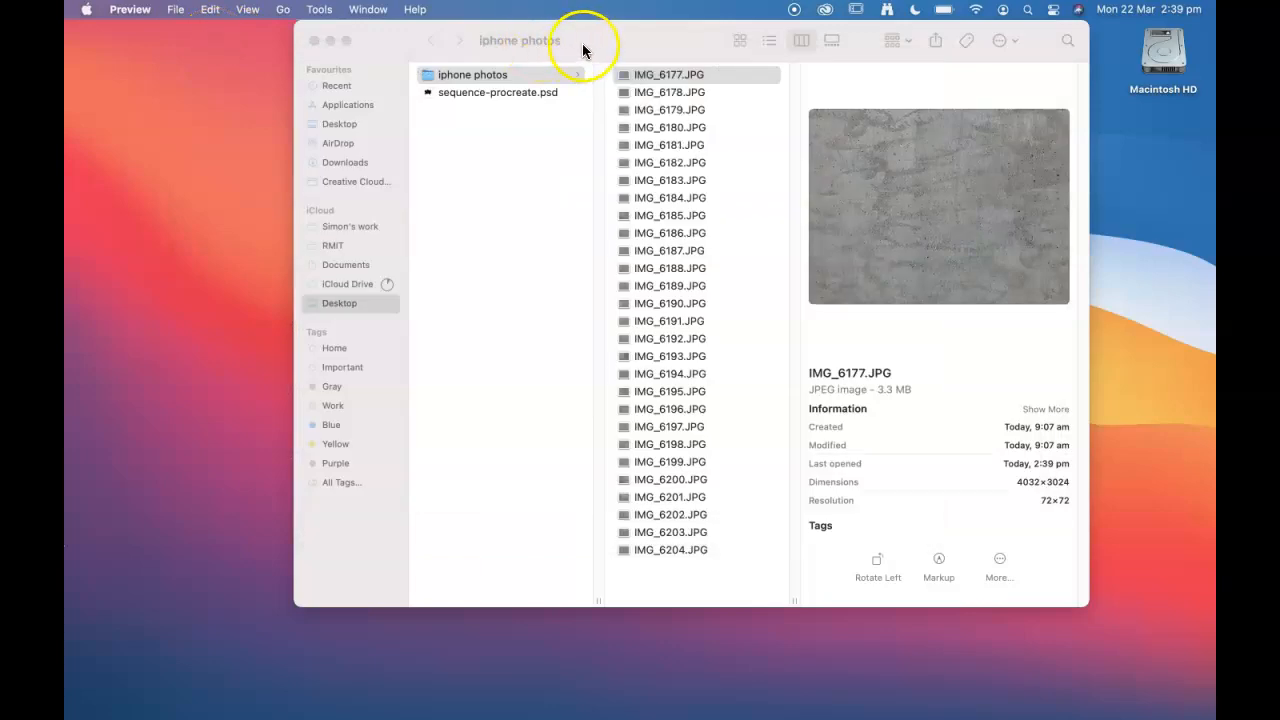
Step: Switch back to After Effects and close the i-spy.mp4 footage viewer
{"action": "left_click", "coordinate": [812, 700]}
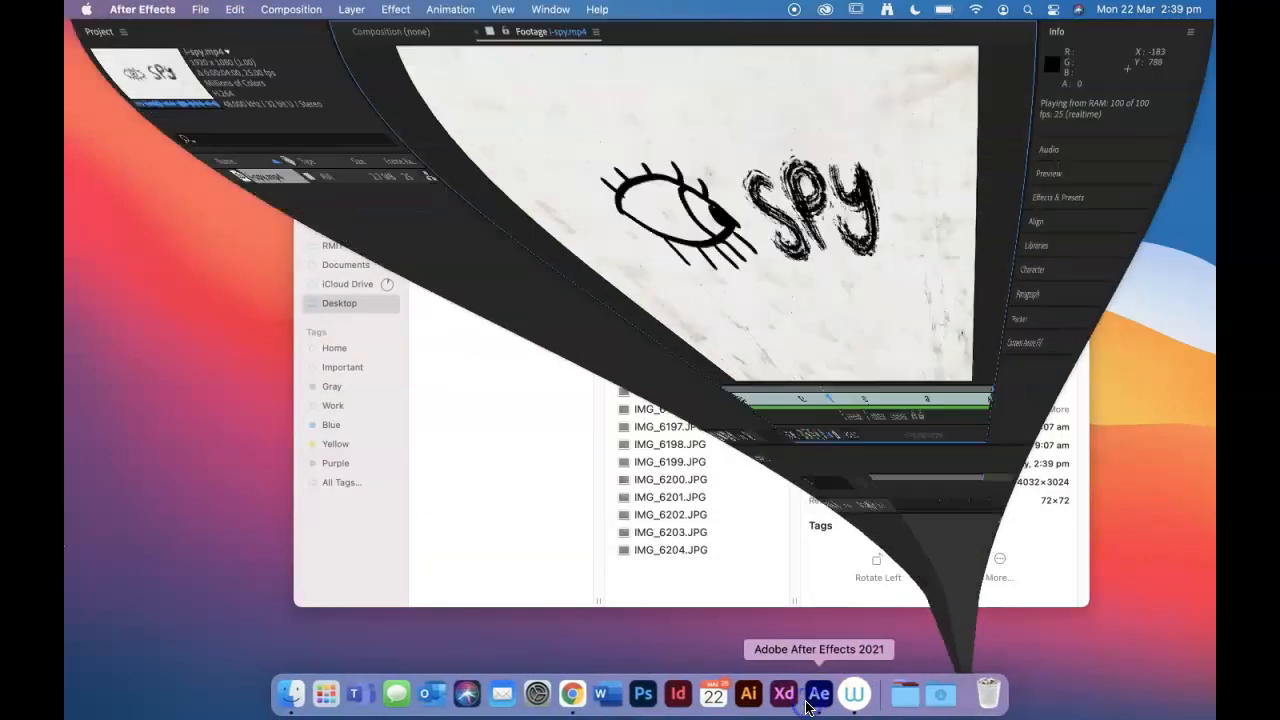
{"action": "left_click", "coordinate": [200, 10]}
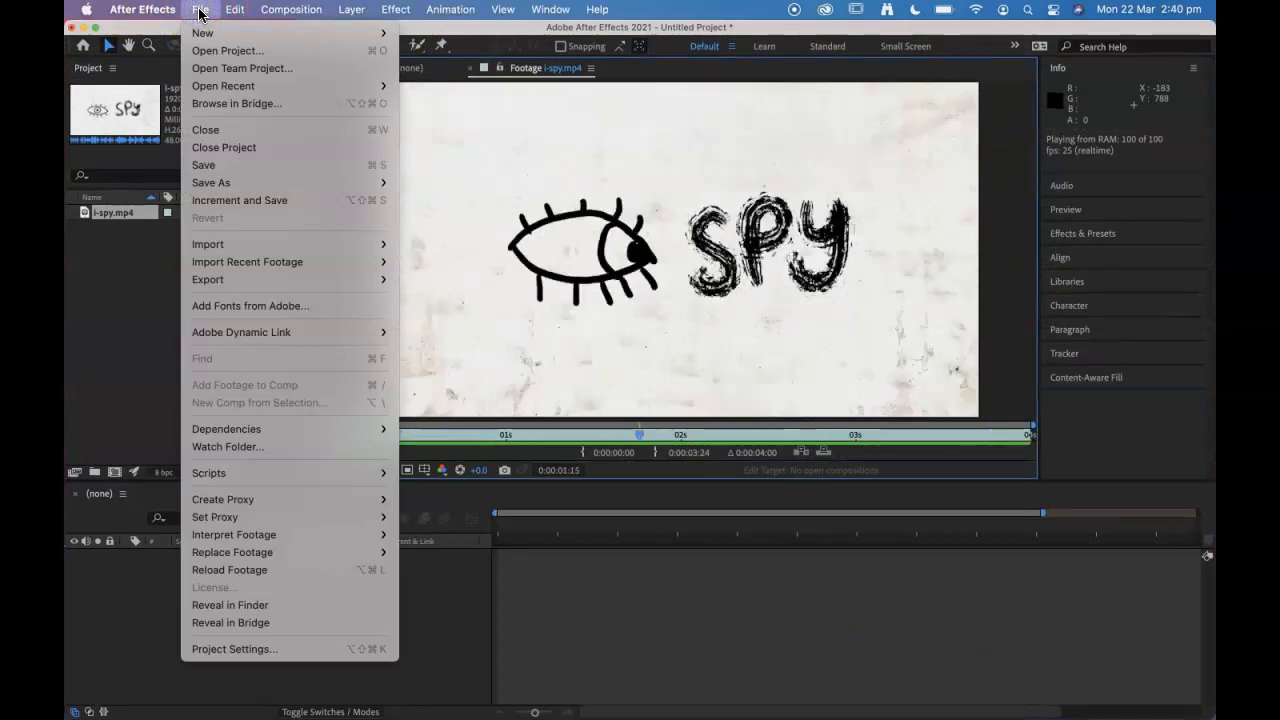
{"action": "left_click", "coordinate": [200, 12]}
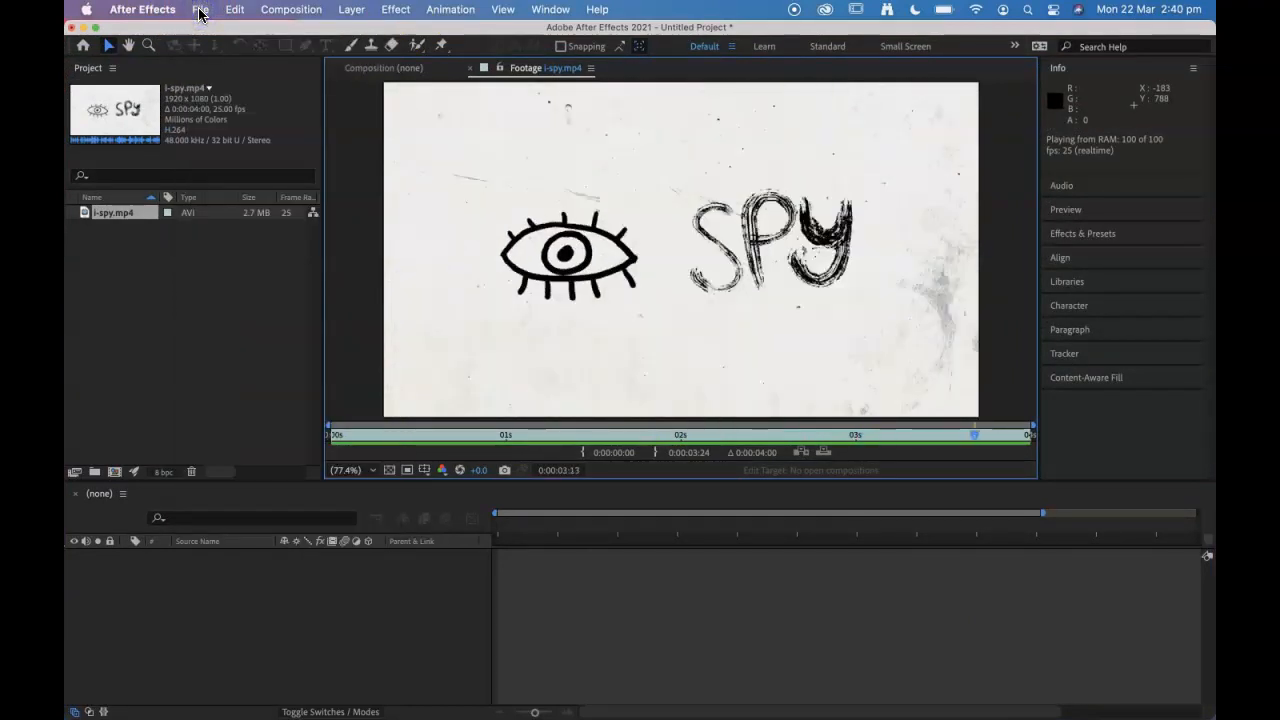
{"action": "left_click", "coordinate": [200, 10]}
{"action": "left_click", "coordinate": [530, 348]}
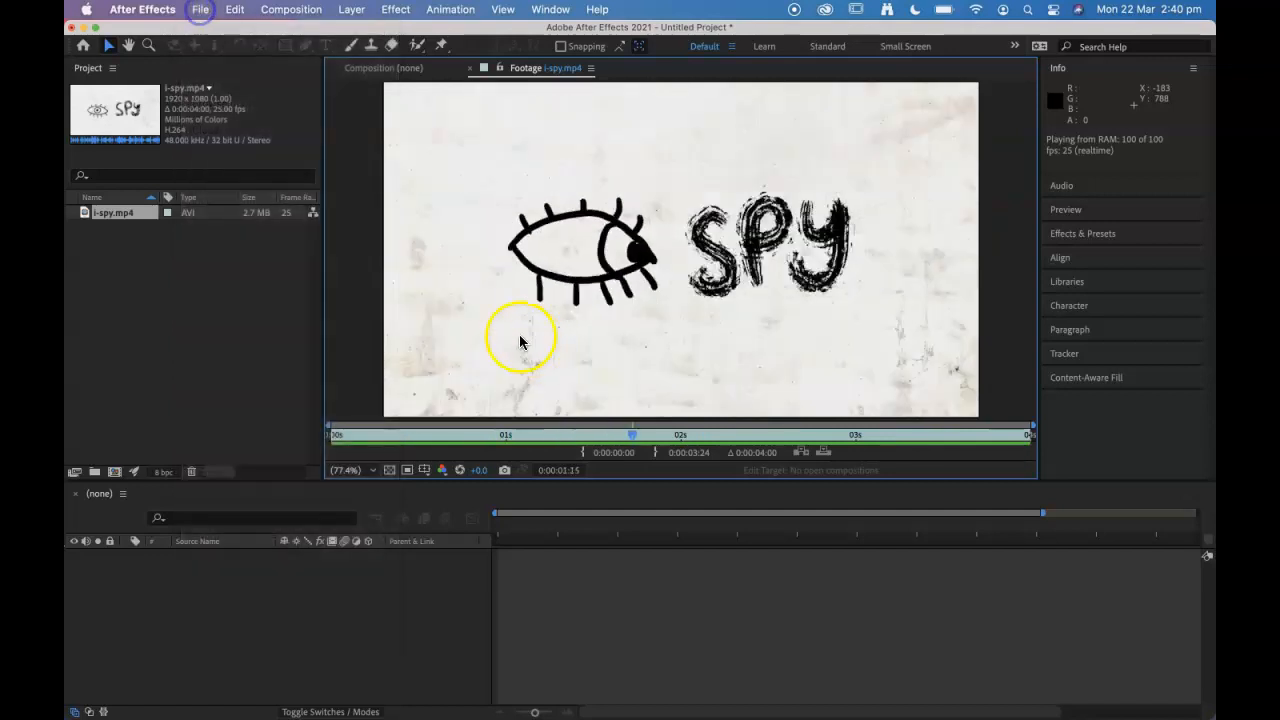
{"action": "left_click", "coordinate": [163, 314]}
{"action": "left_click", "coordinate": [471, 68]}
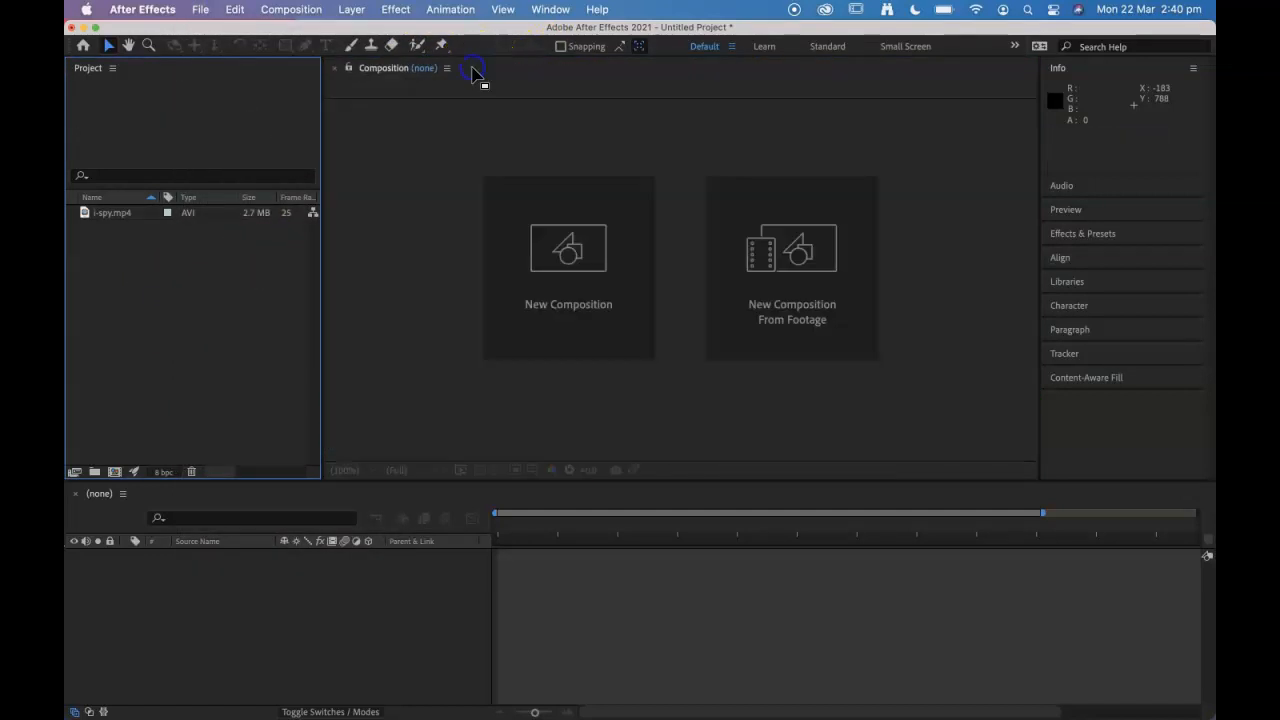
Step: Start a file import and select IMG_6177.JPG in the iphone photos folder on the Desktop
{"action": "left_click", "coordinate": [197, 10]}
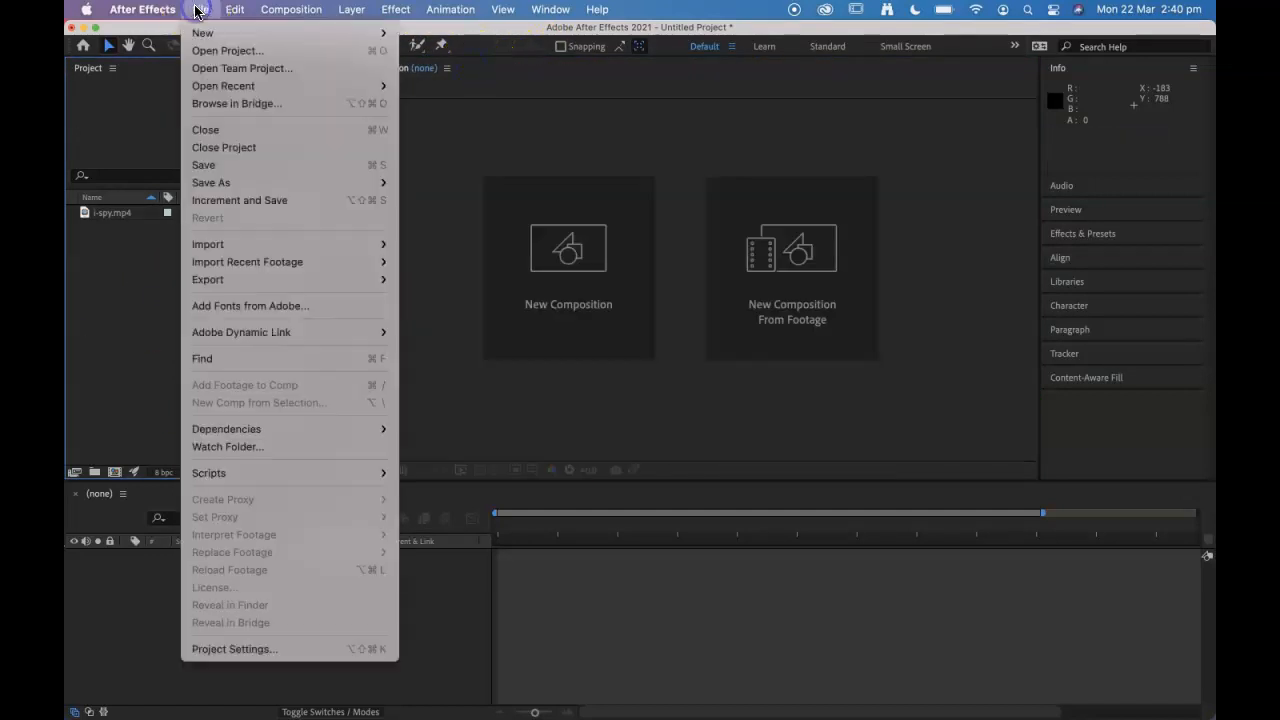
{"action": "mouse_move", "coordinate": [245, 252]}
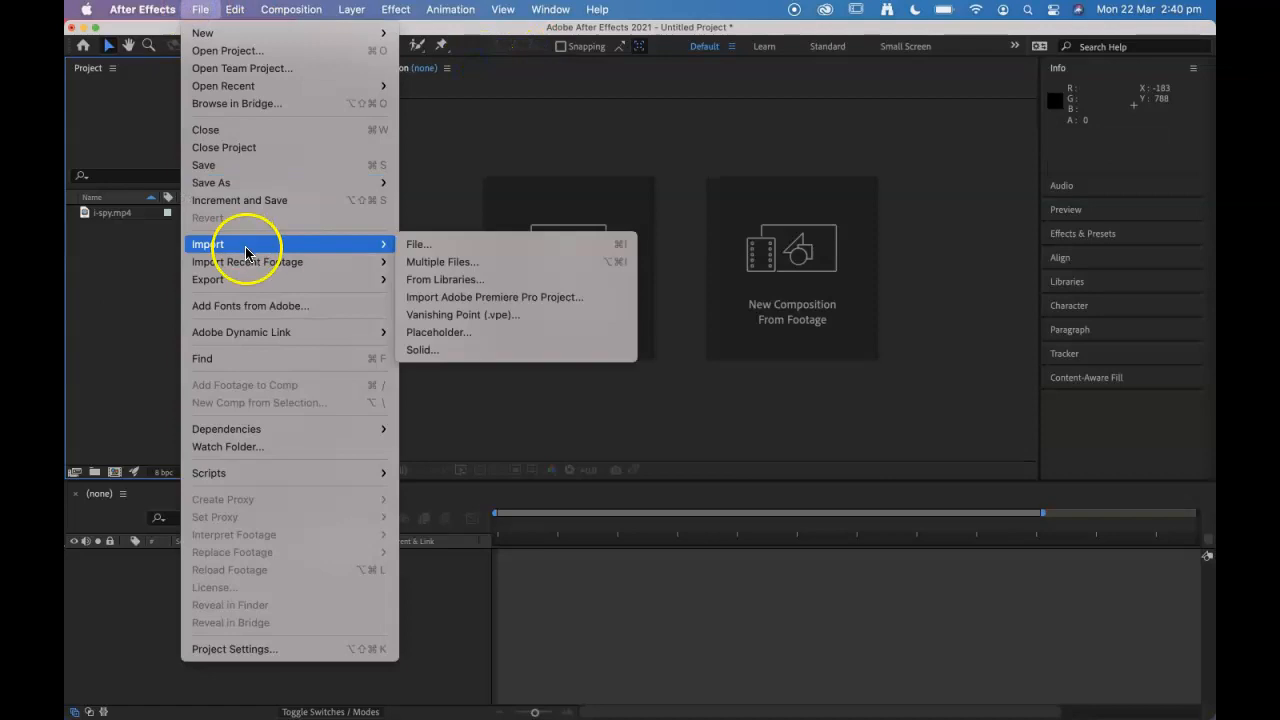
{"action": "left_click", "coordinate": [453, 248]}
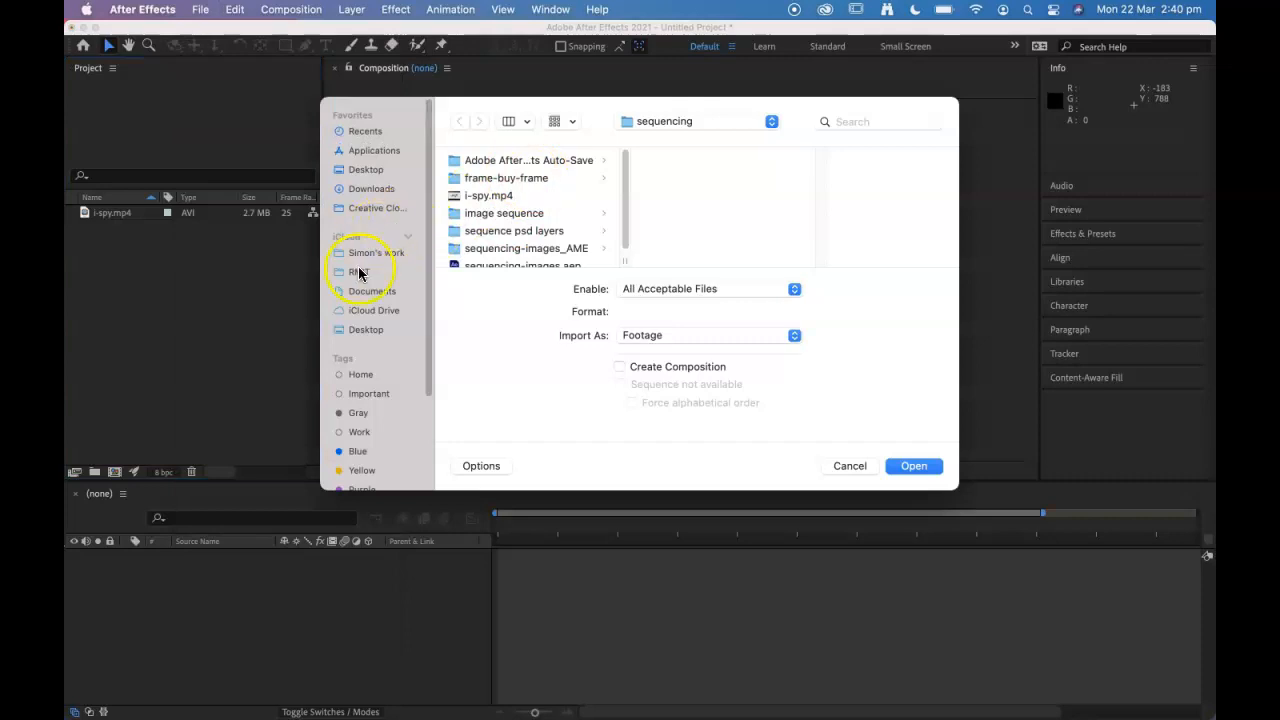
{"action": "left_click", "coordinate": [366, 151]}
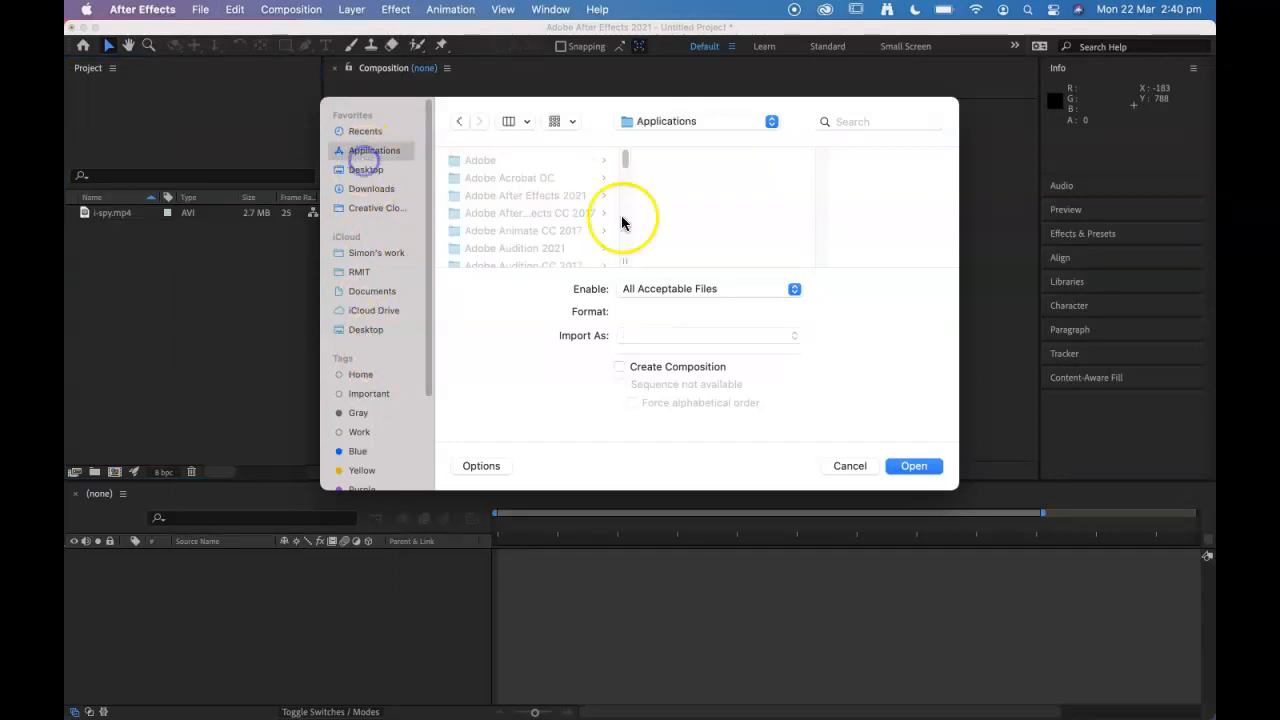
{"action": "left_click", "coordinate": [370, 171]}
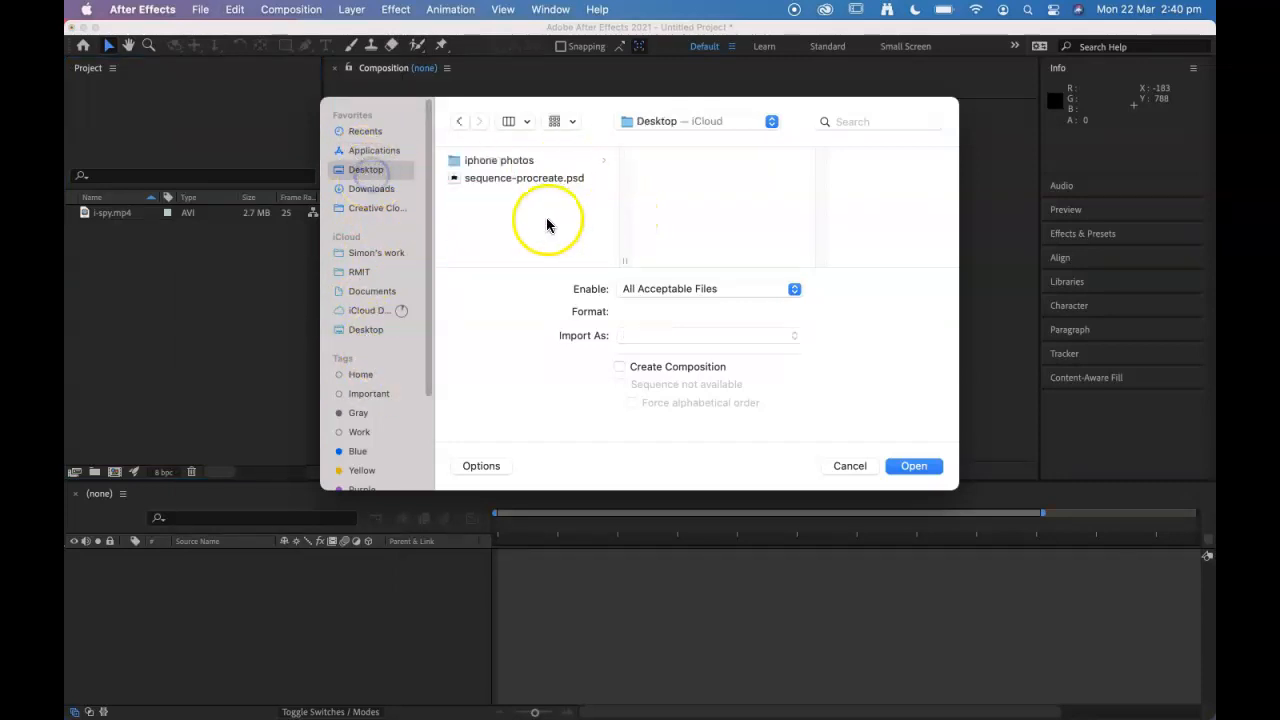
{"action": "left_click", "coordinate": [486, 160]}
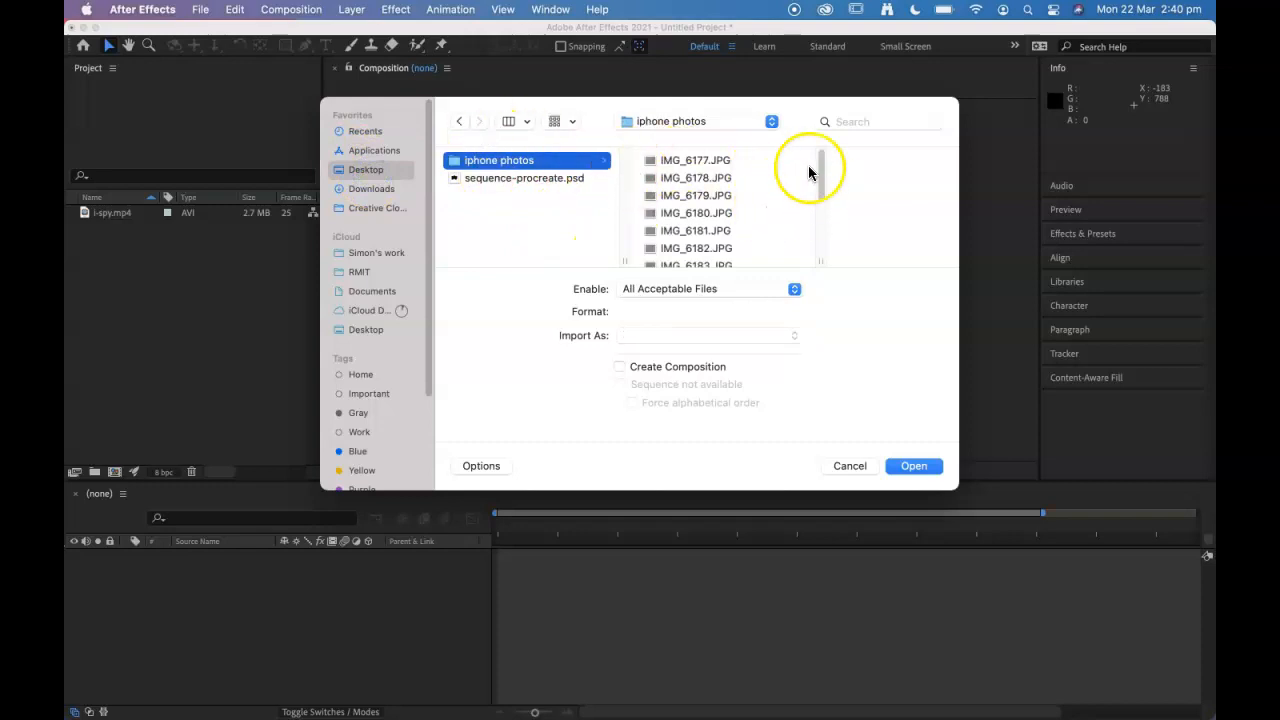
{"action": "left_click", "coordinate": [690, 163]}
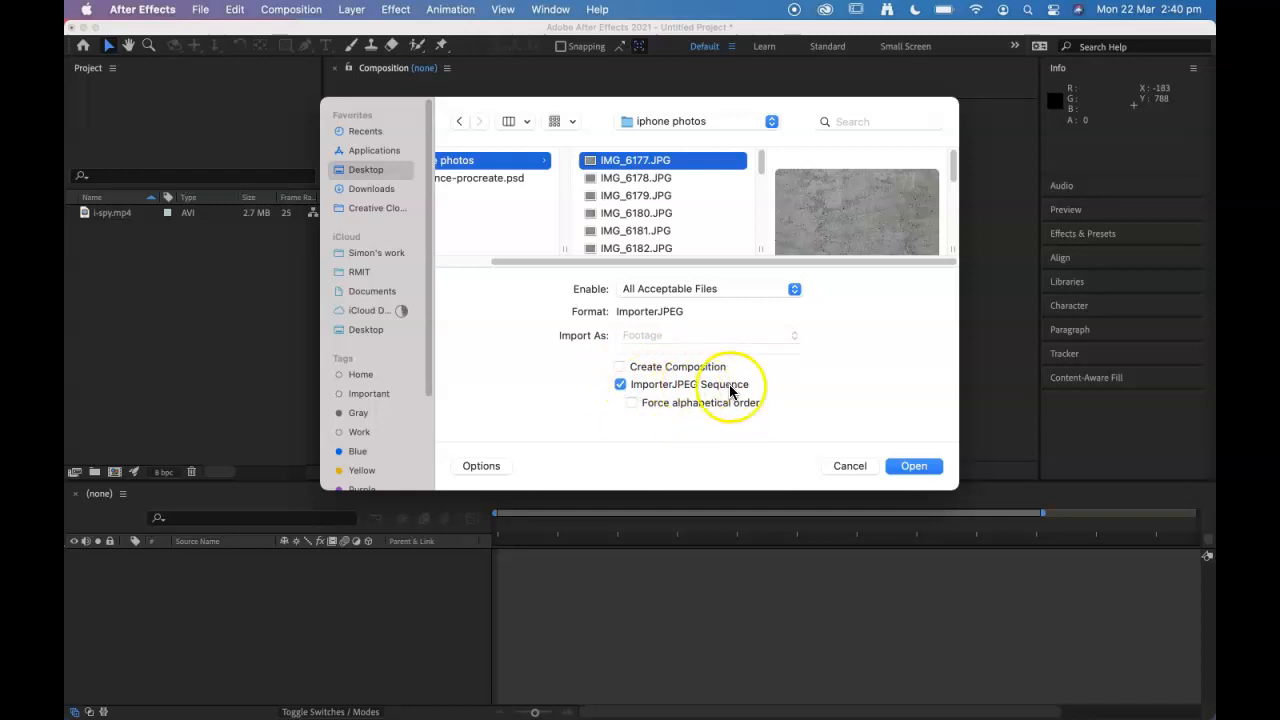
Step: Import the photos as an ImporterJPEG sequence in forced alphabetical order, without creating a composition
{"action": "left_click", "coordinate": [624, 370]}
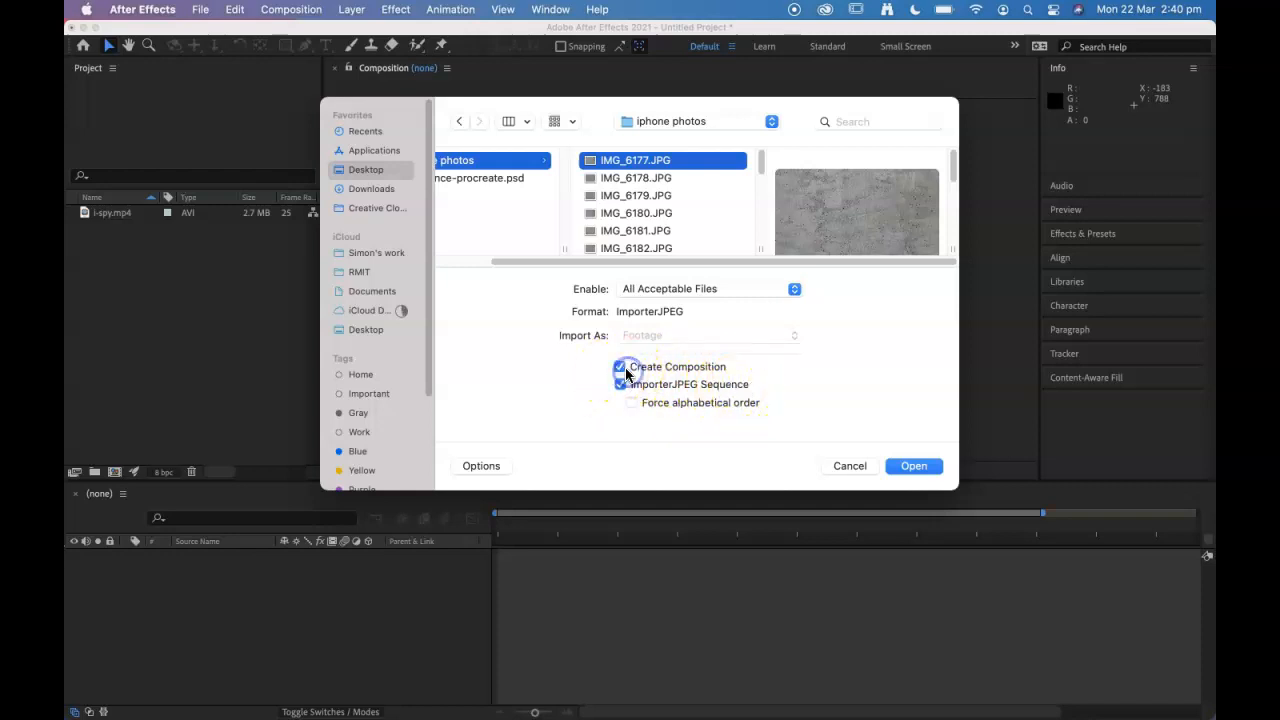
{"action": "left_click", "coordinate": [619, 366]}
{"action": "left_click", "coordinate": [620, 384]}
{"action": "left_click", "coordinate": [632, 403]}
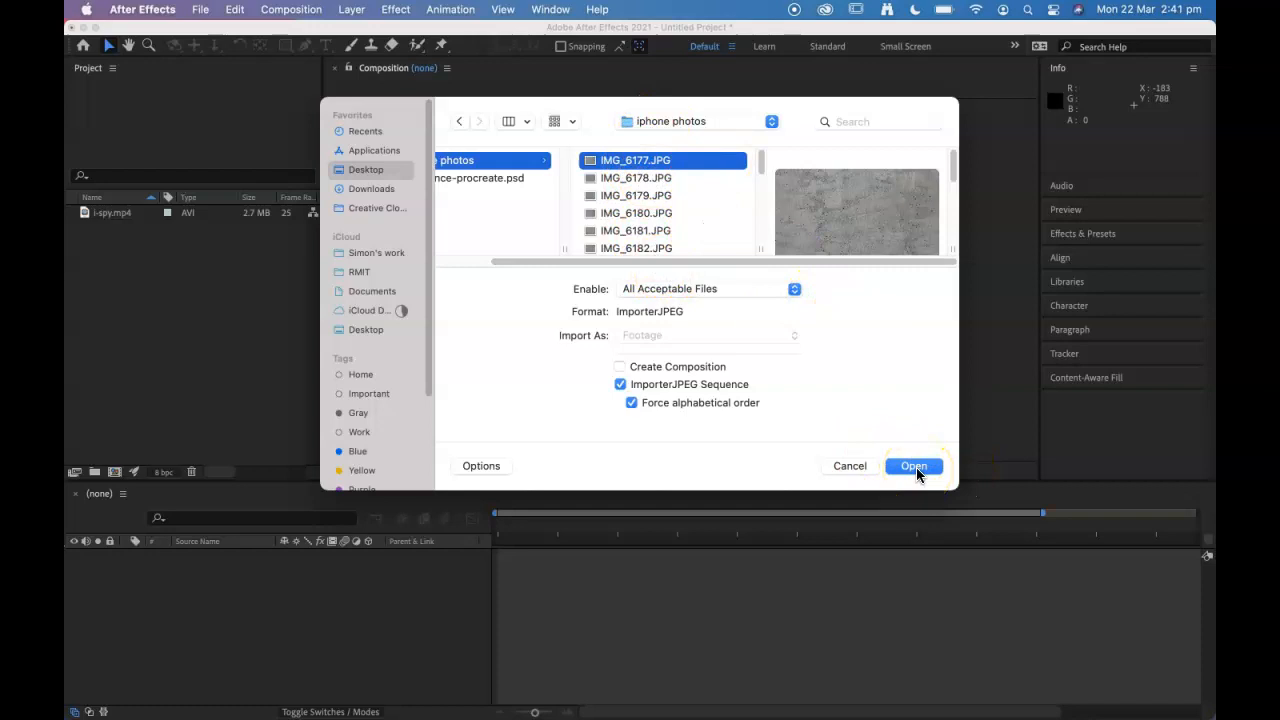
{"action": "left_click", "coordinate": [477, 466]}
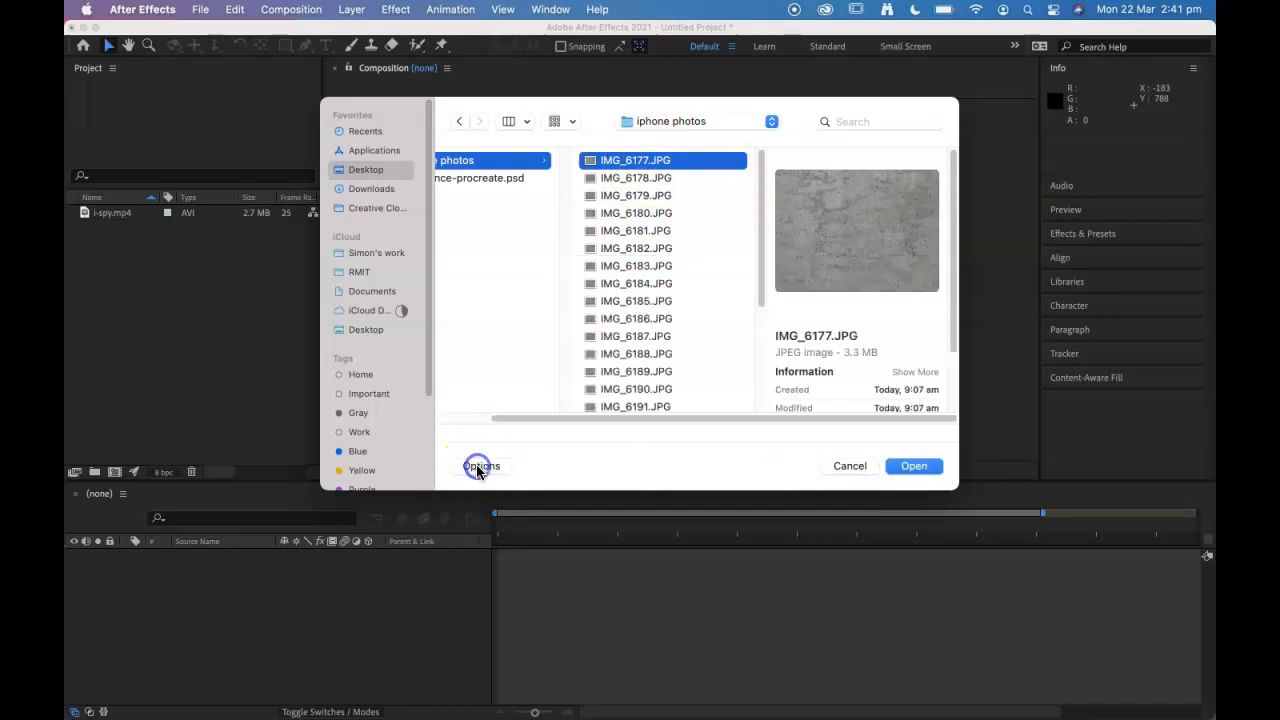
{"action": "left_click", "coordinate": [477, 466]}
{"action": "left_click", "coordinate": [917, 468]}
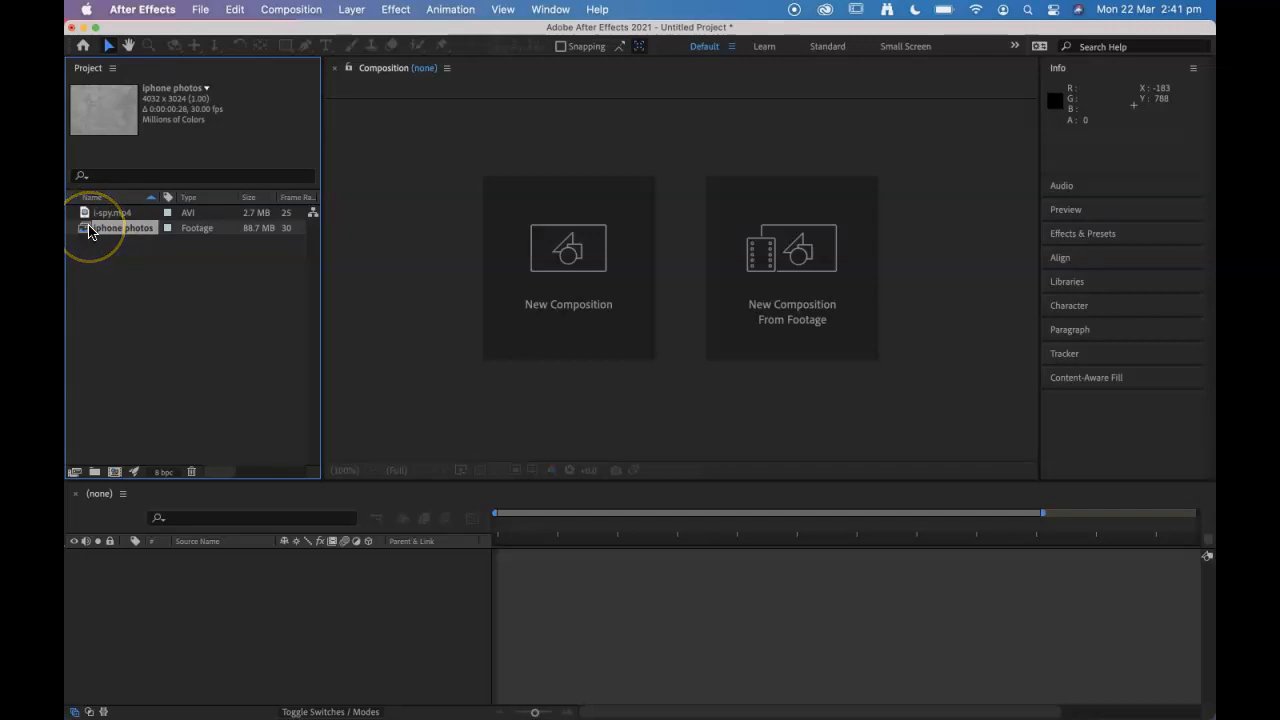
Step: Create a new composition with the HDTV 1080 25 preset and a duration of 0:00:04:00
{"action": "left_click", "coordinate": [304, 9]}
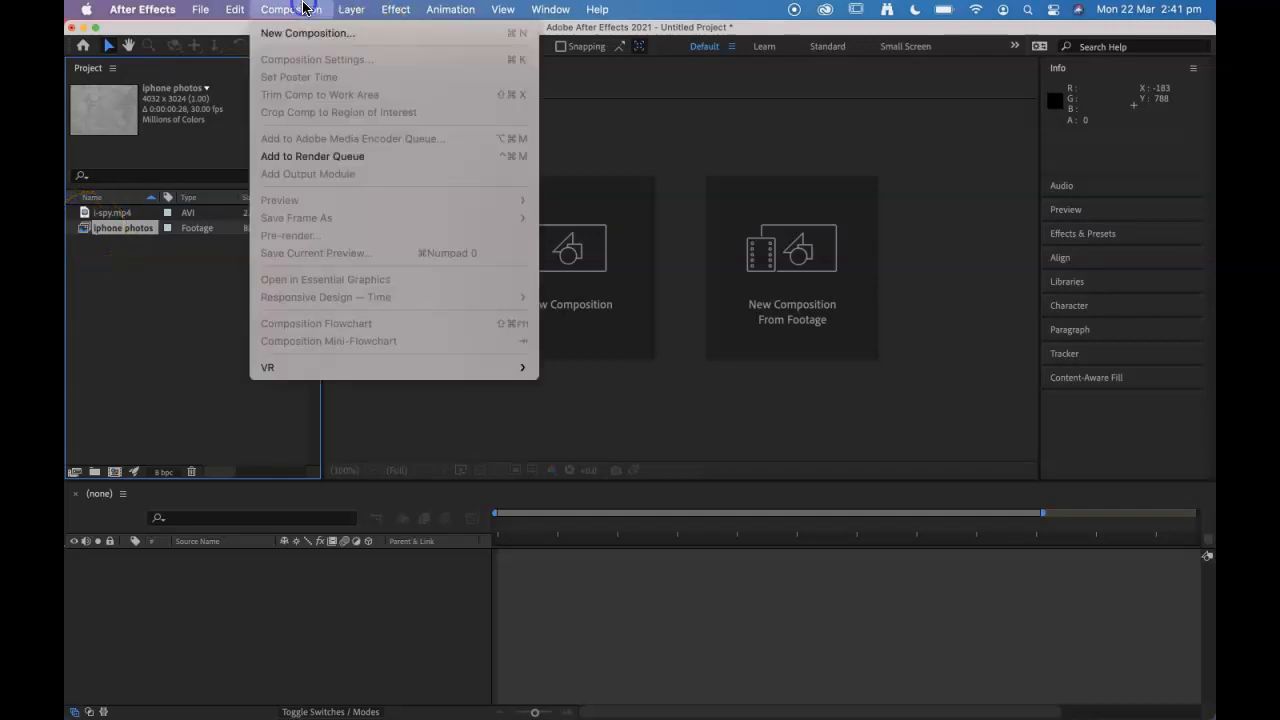
{"action": "left_click", "coordinate": [303, 32]}
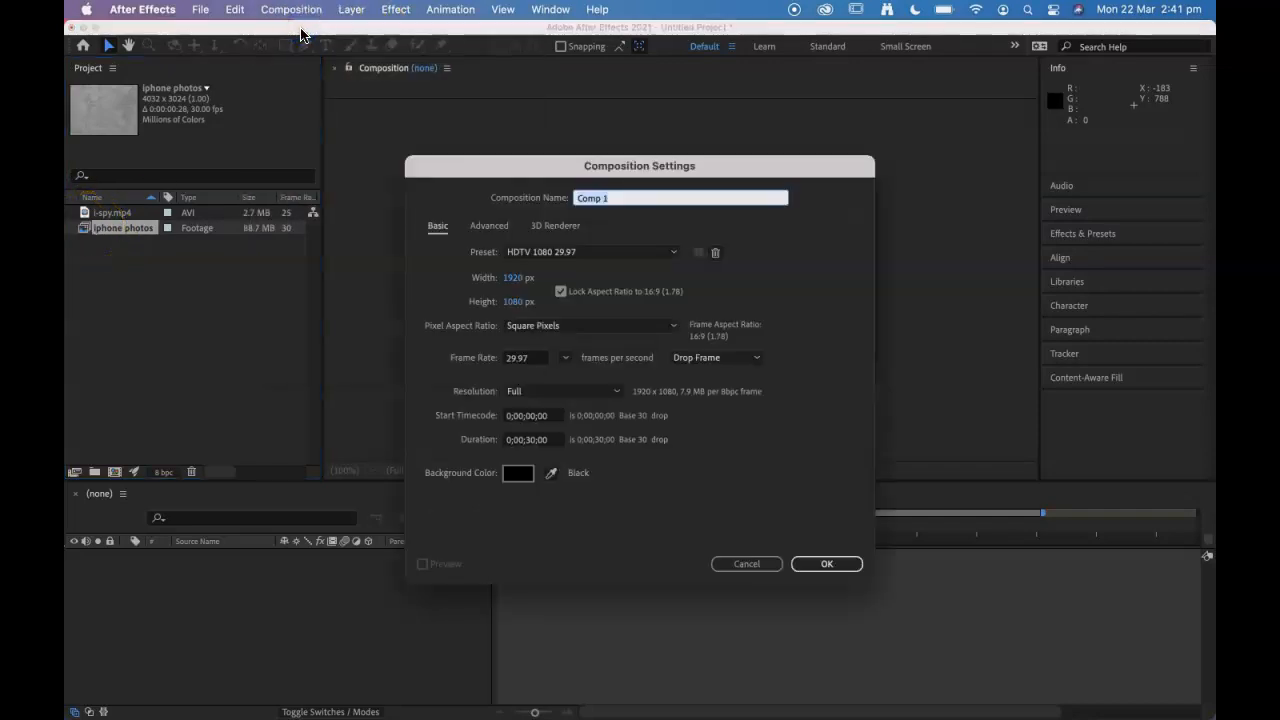
{"action": "left_click", "coordinate": [545, 253]}
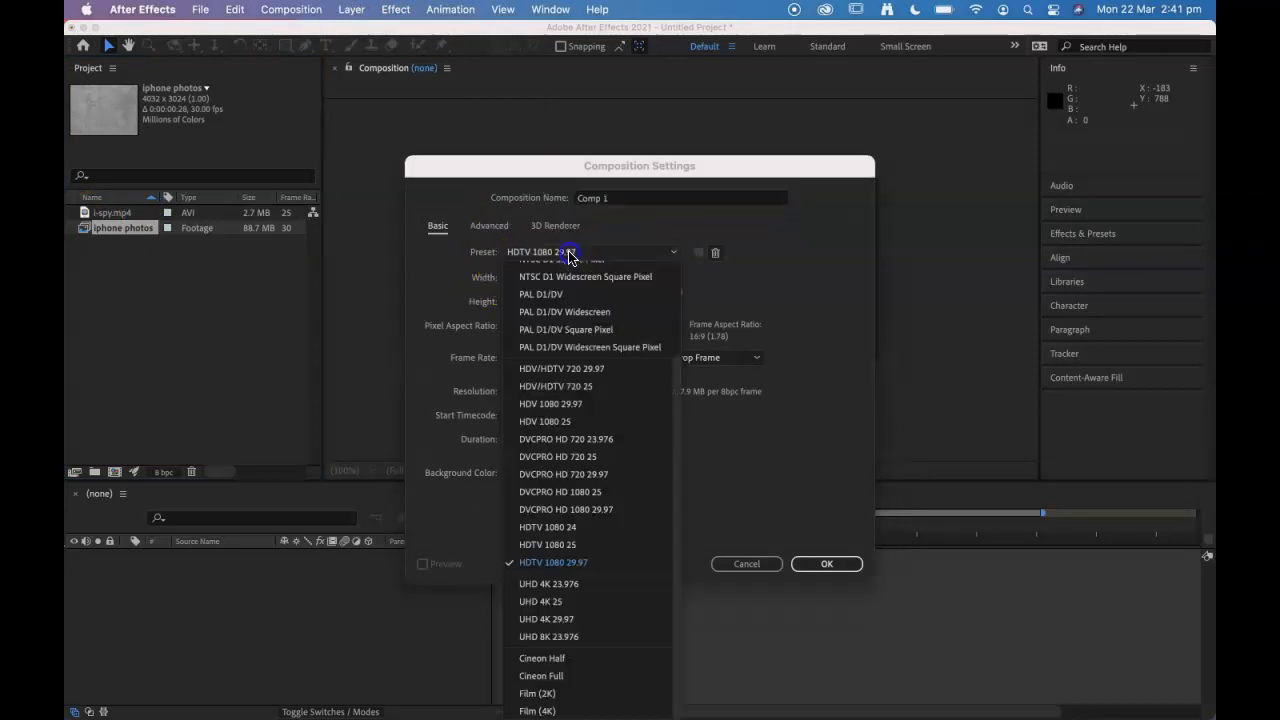
{"action": "left_click", "coordinate": [611, 547]}
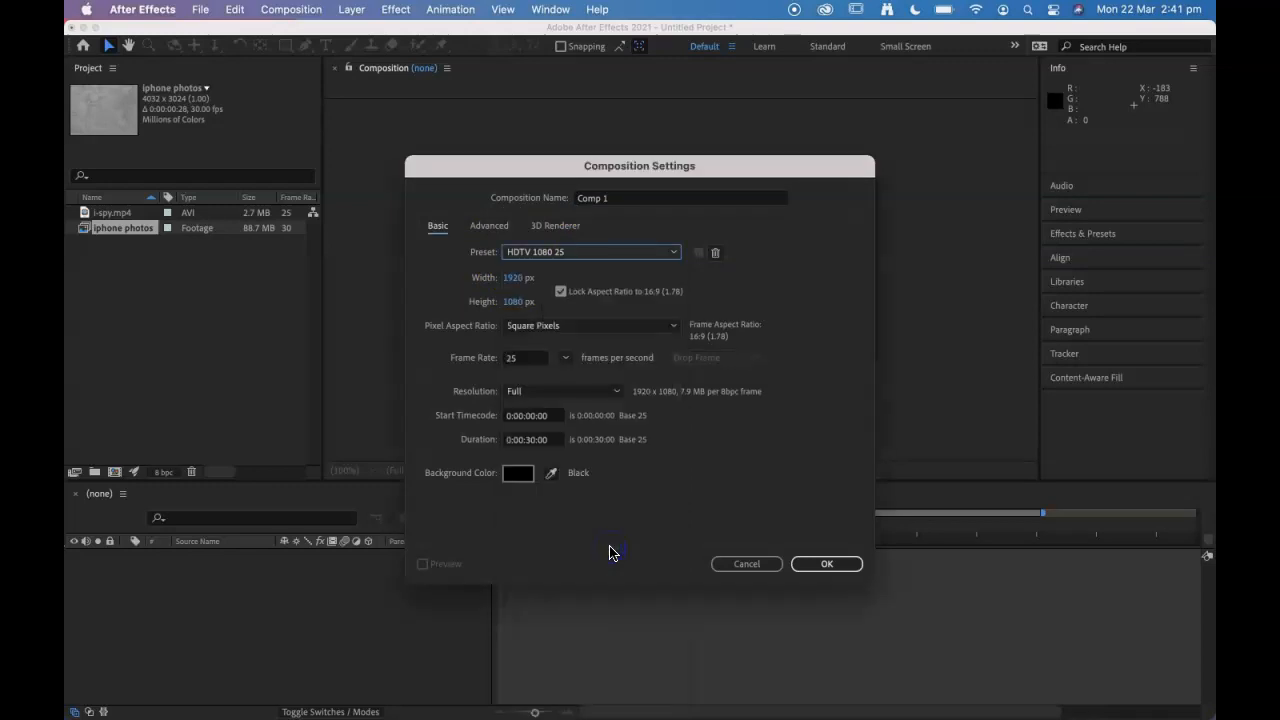
{"action": "left_click", "coordinate": [534, 442]}
{"action": "key", "text": "BackSpace"}
{"action": "key", "text": "BackSpace"}
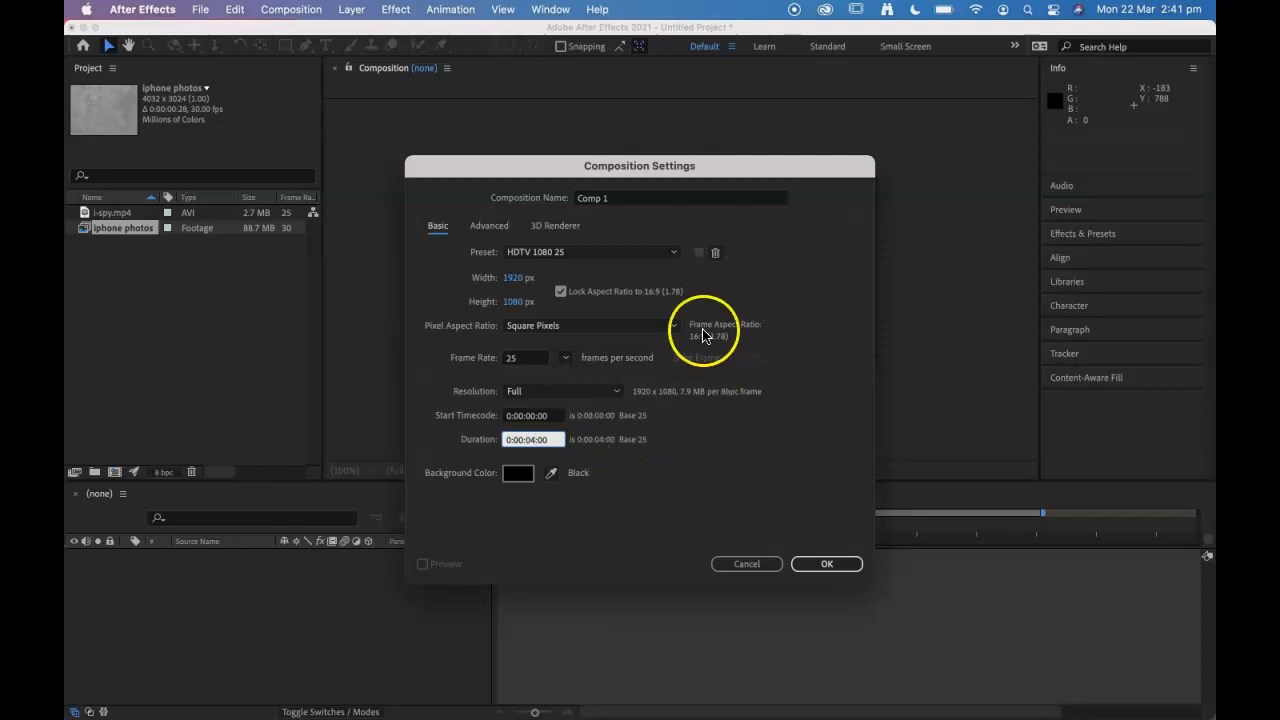
{"action": "left_click", "coordinate": [830, 566]}
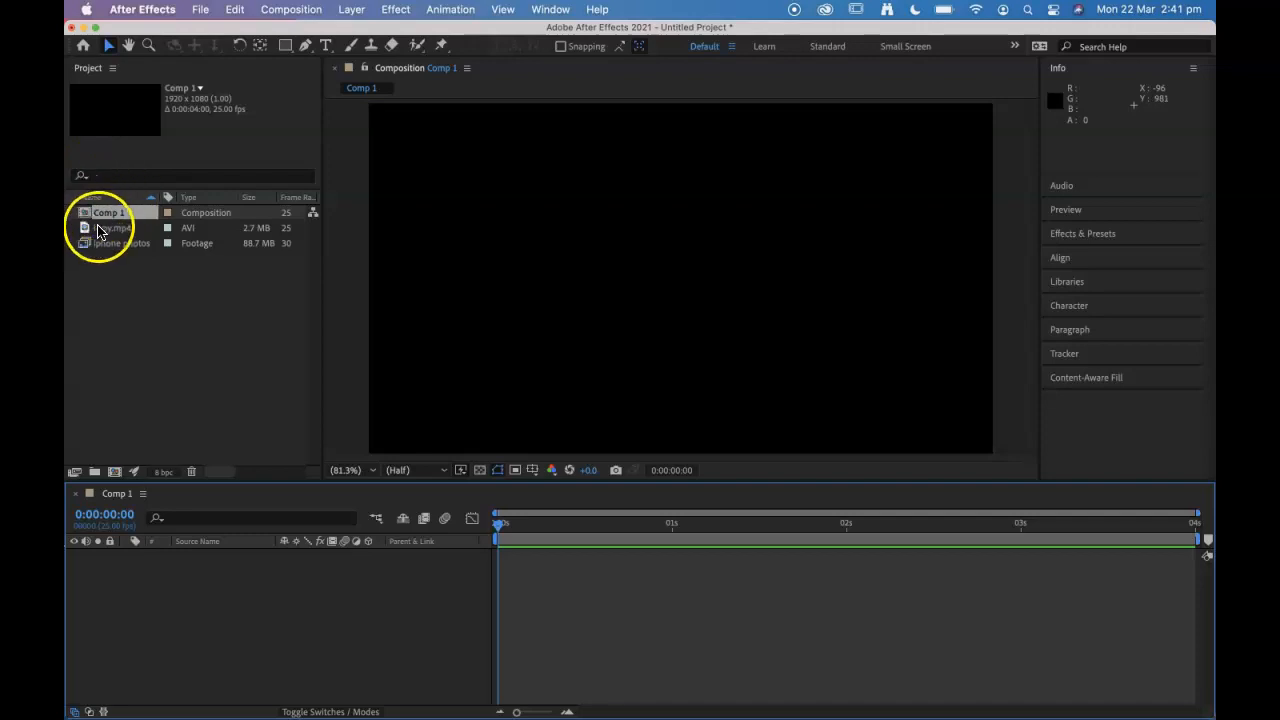
Step: Rename the new composition as import image sequence
{"action": "left_click", "coordinate": [103, 215]}
{"action": "left_click", "coordinate": [117, 213]}
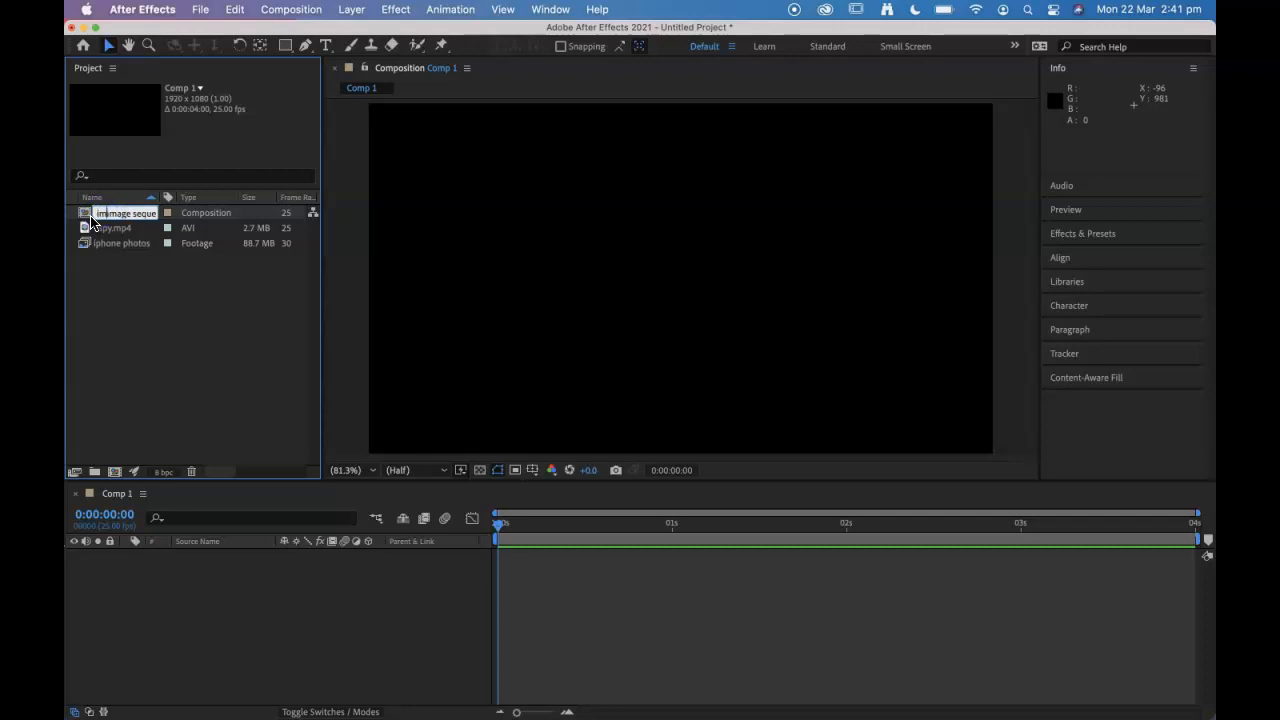
{"action": "left_click", "coordinate": [129, 300]}
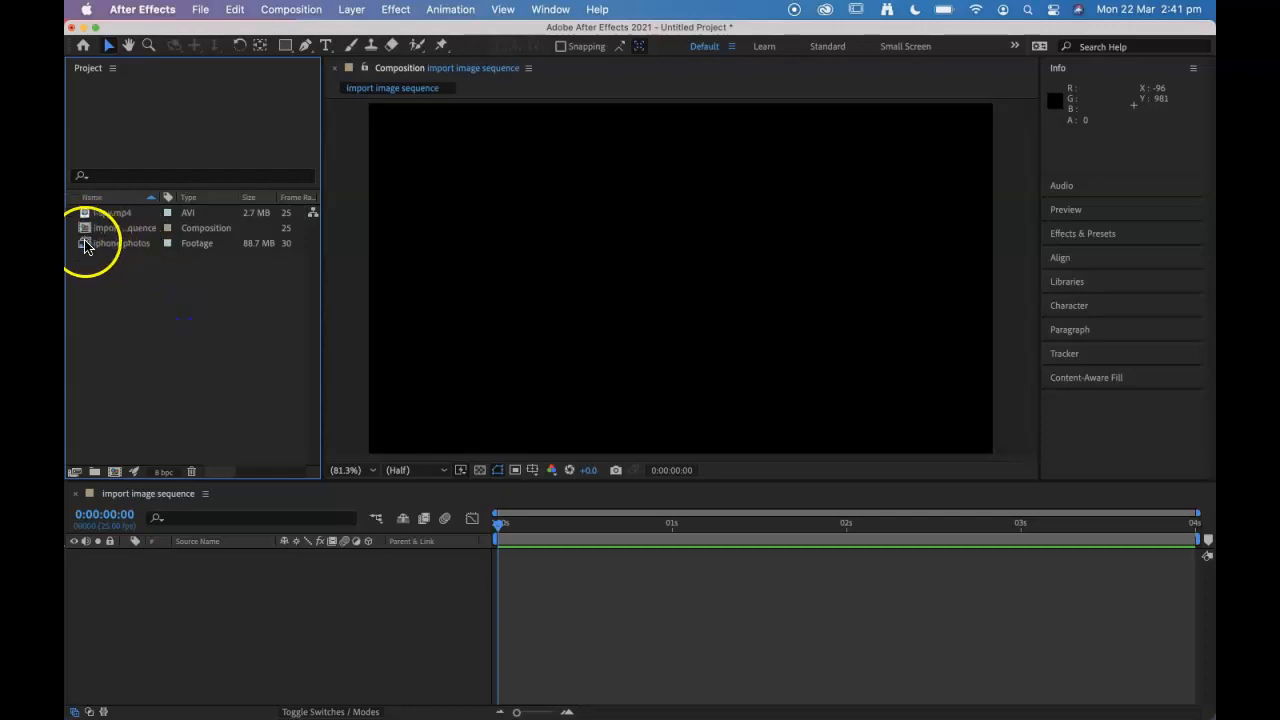
Step: Add the iphone photos sequence as a layer in the composition and preview it from the first frame
{"action": "left_click_drag", "start_coordinate": [88, 243], "coordinate": [137, 584]}
{"action": "left_click", "coordinate": [286, 586]}
{"action": "left_click_drag", "start_coordinate": [500, 522], "coordinate": [406, 520]}
{"action": "key", "text": "space"}
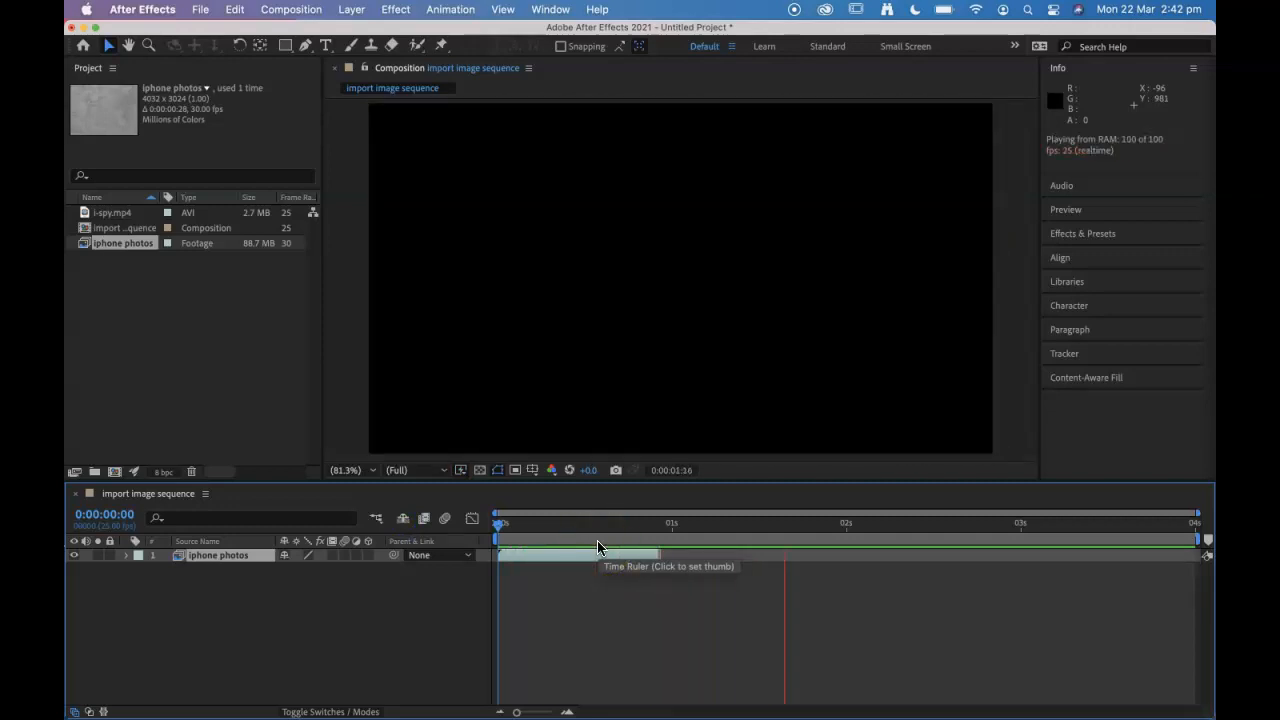
Step: Try to extend the iphone photos layer past its end and replay the sequence from the start to judge its speed
{"action": "left_click_drag", "start_coordinate": [658, 555], "coordinate": [686, 557]}
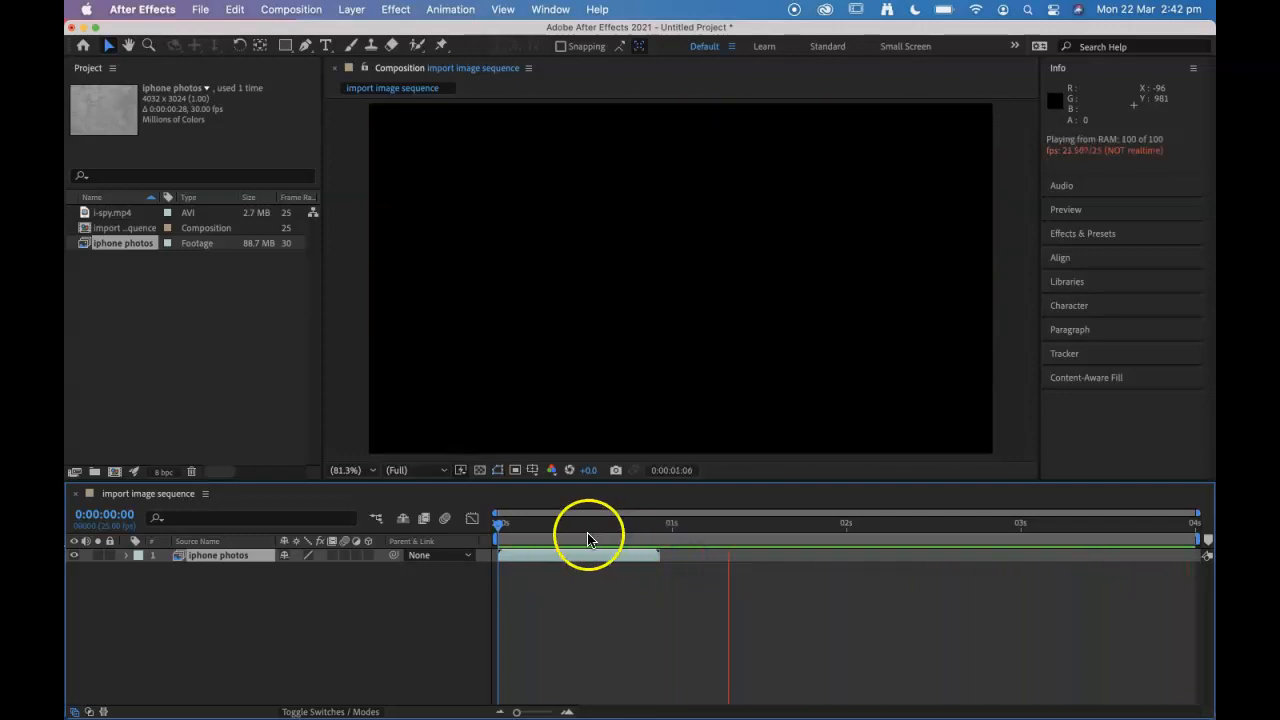
{"action": "left_click", "coordinate": [406, 530]}
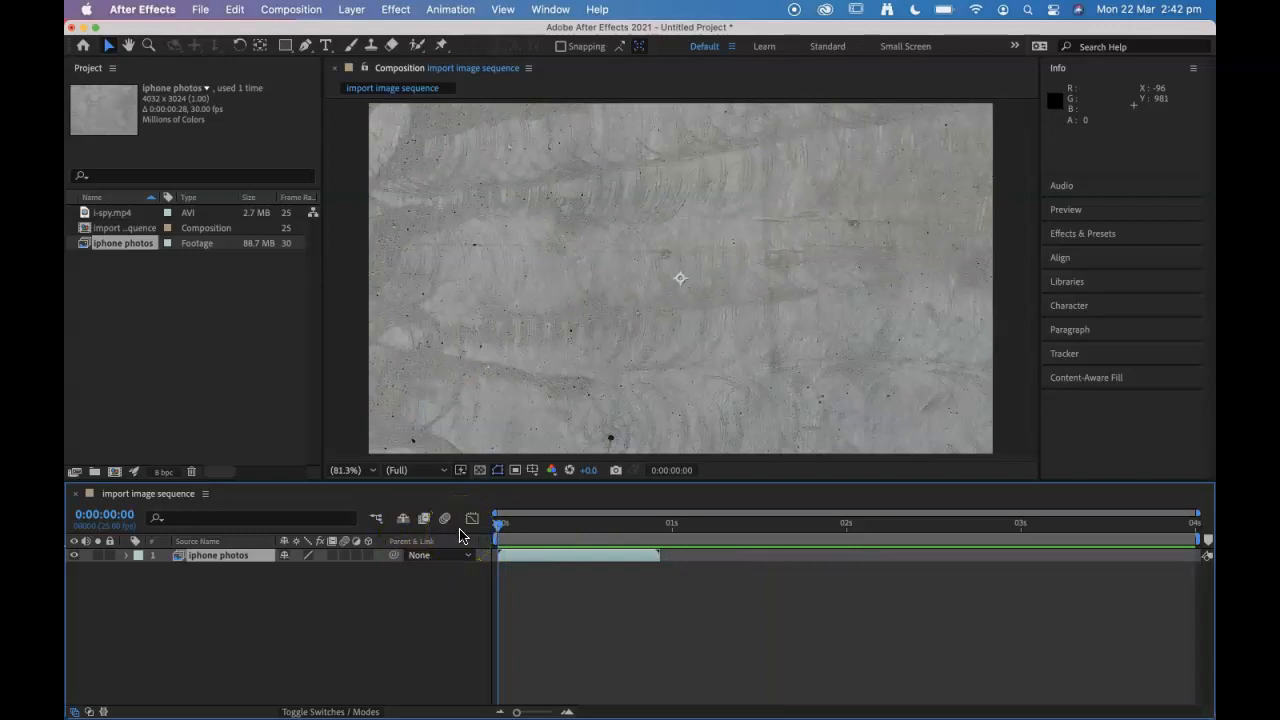
{"action": "mouse_move", "coordinate": [501, 525]}
{"action": "left_mouse_down"}
{"action": "mouse_move", "coordinate": [672, 538]}
{"action": "mouse_move", "coordinate": [487, 532]}
{"action": "left_mouse_up"}
{"action": "key", "text": "space"}
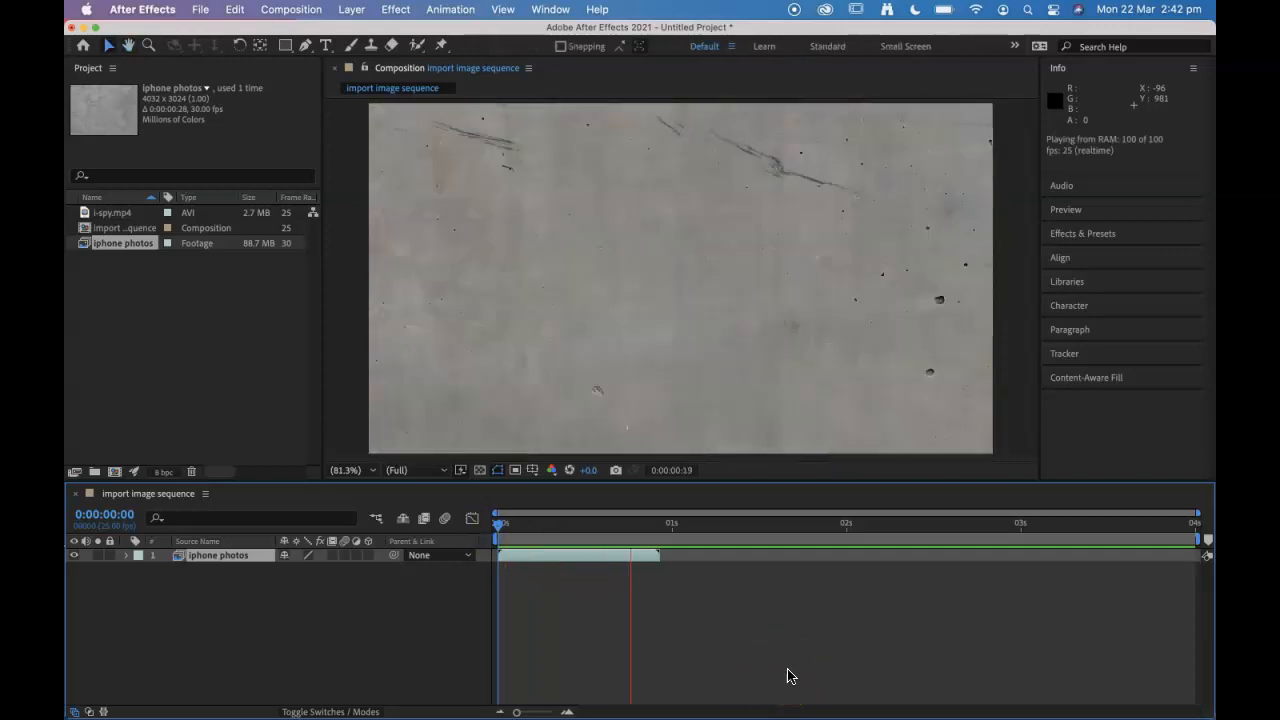
{"action": "key", "text": "space"}
{"action": "left_click_drag", "start_coordinate": [583, 522], "coordinate": [365, 520]}
{"action": "key", "text": "space"}
{"action": "key", "text": "space"}
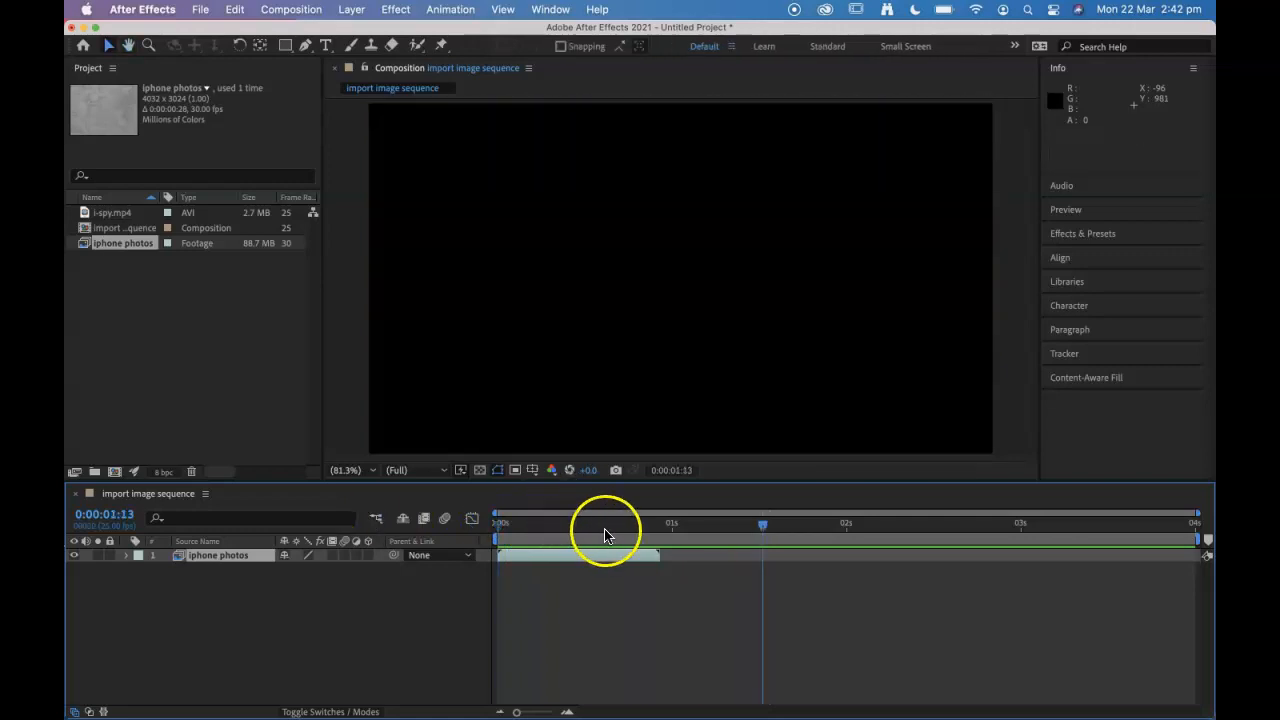
{"action": "left_click_drag", "start_coordinate": [604, 535], "coordinate": [399, 530]}
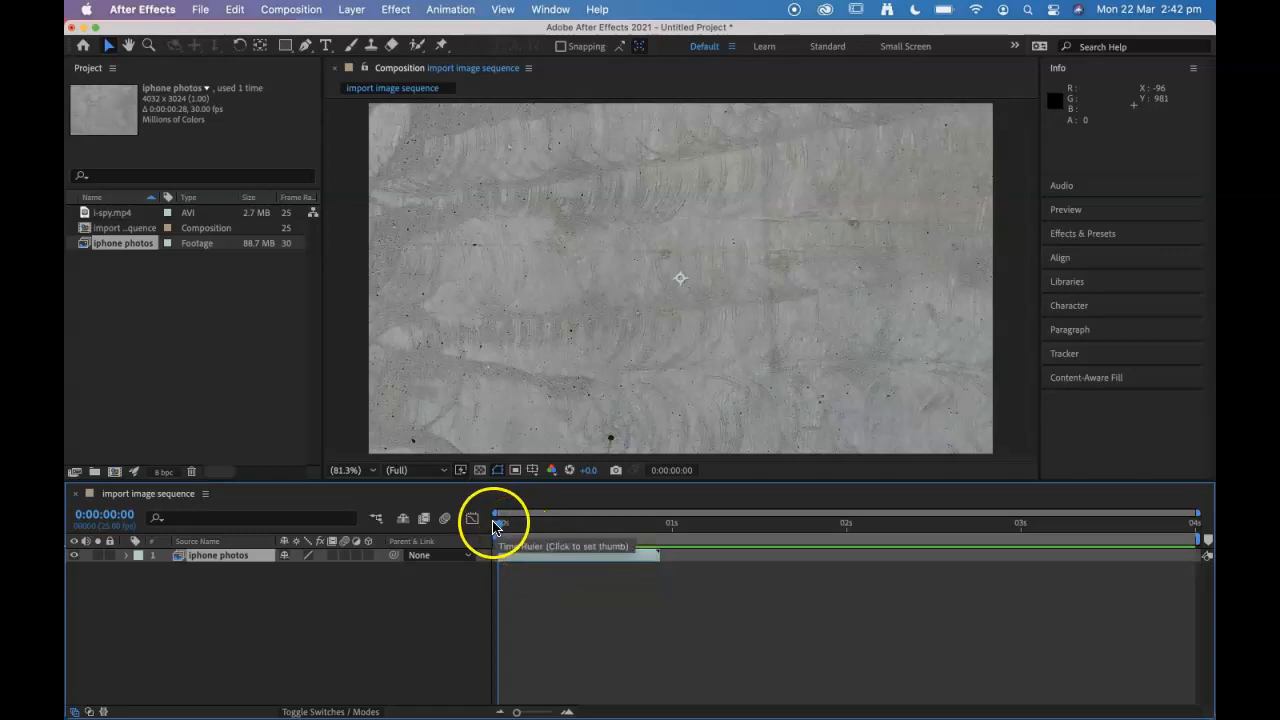
Step: Check the composition's frame rate in its settings
{"action": "left_click", "coordinate": [280, 10]}
{"action": "left_click", "coordinate": [297, 62]}
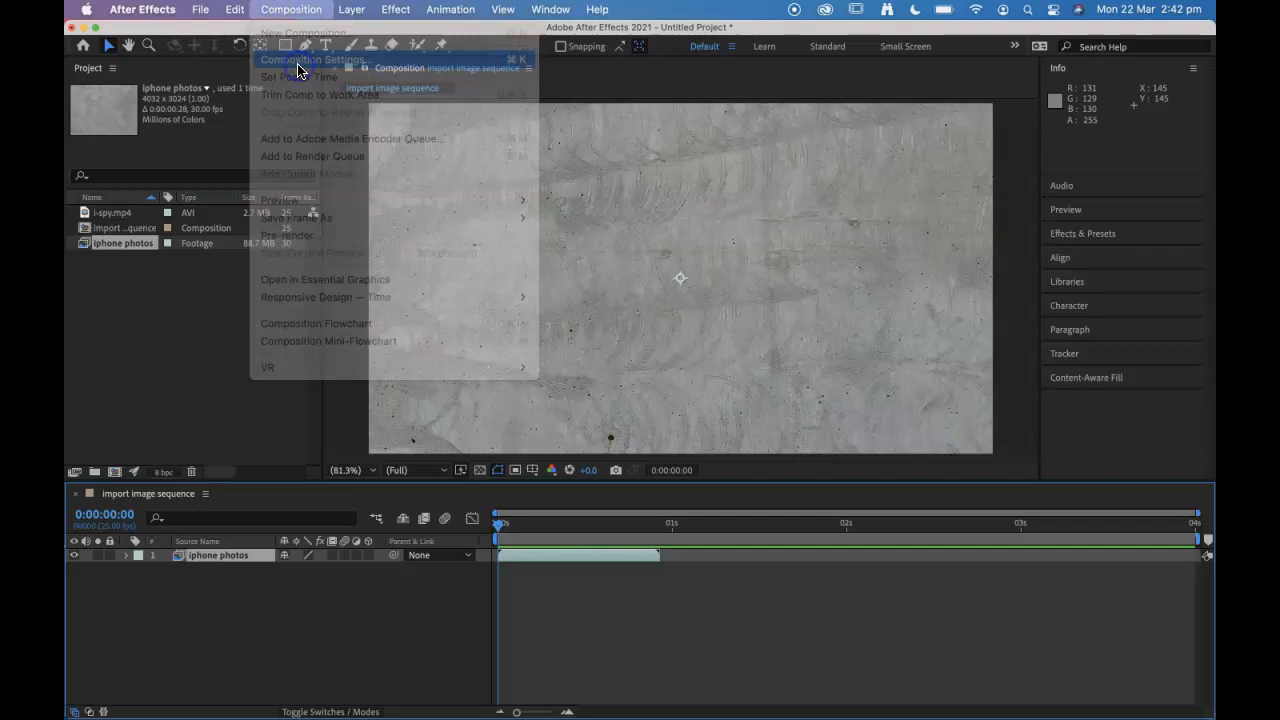
{"action": "left_click", "coordinate": [826, 563]}
Step: Interpret the iphone photos footage with an assumed frame rate of 12 frames per second
{"action": "left_click", "coordinate": [106, 244]}
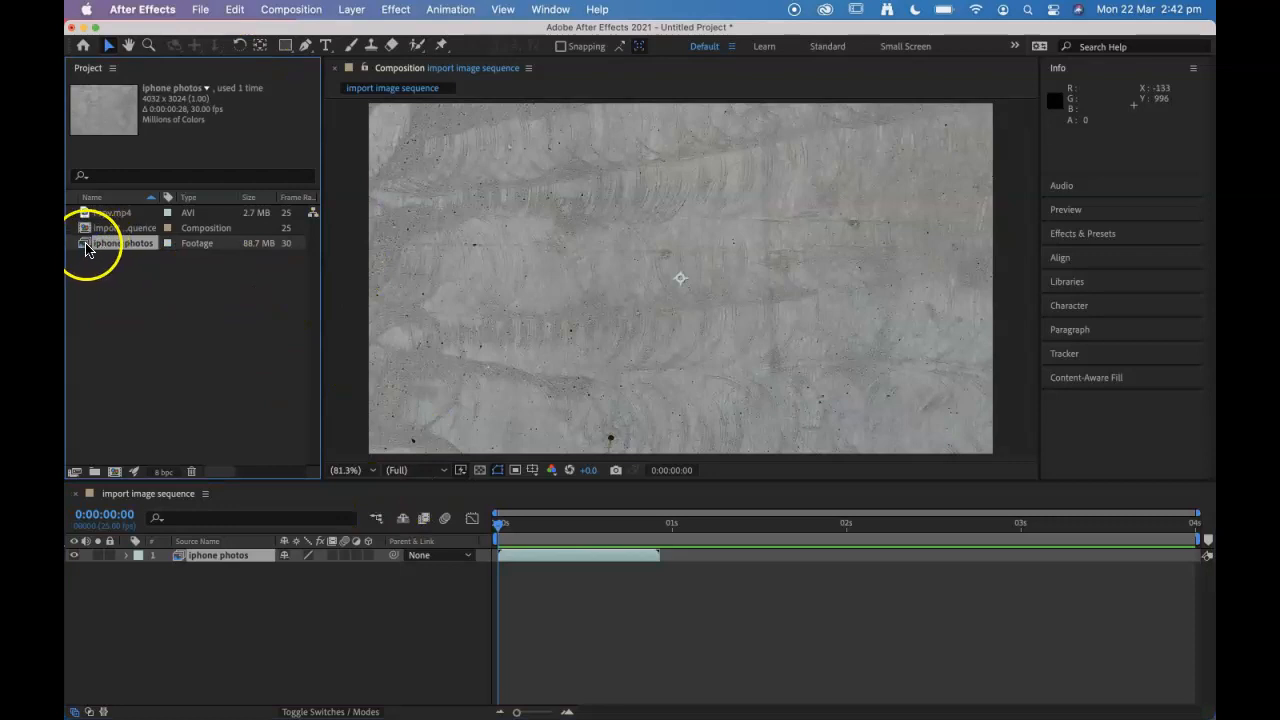
{"action": "right_click", "coordinate": [86, 248]}
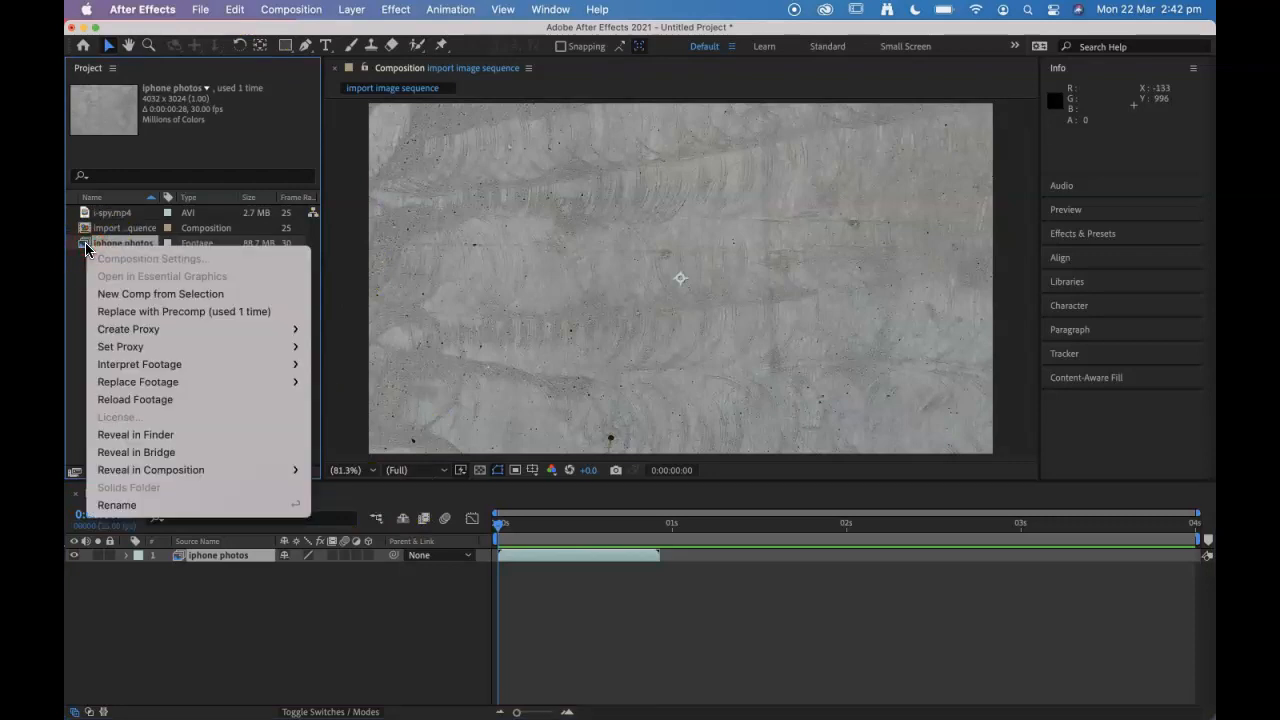
{"action": "mouse_move", "coordinate": [166, 365]}
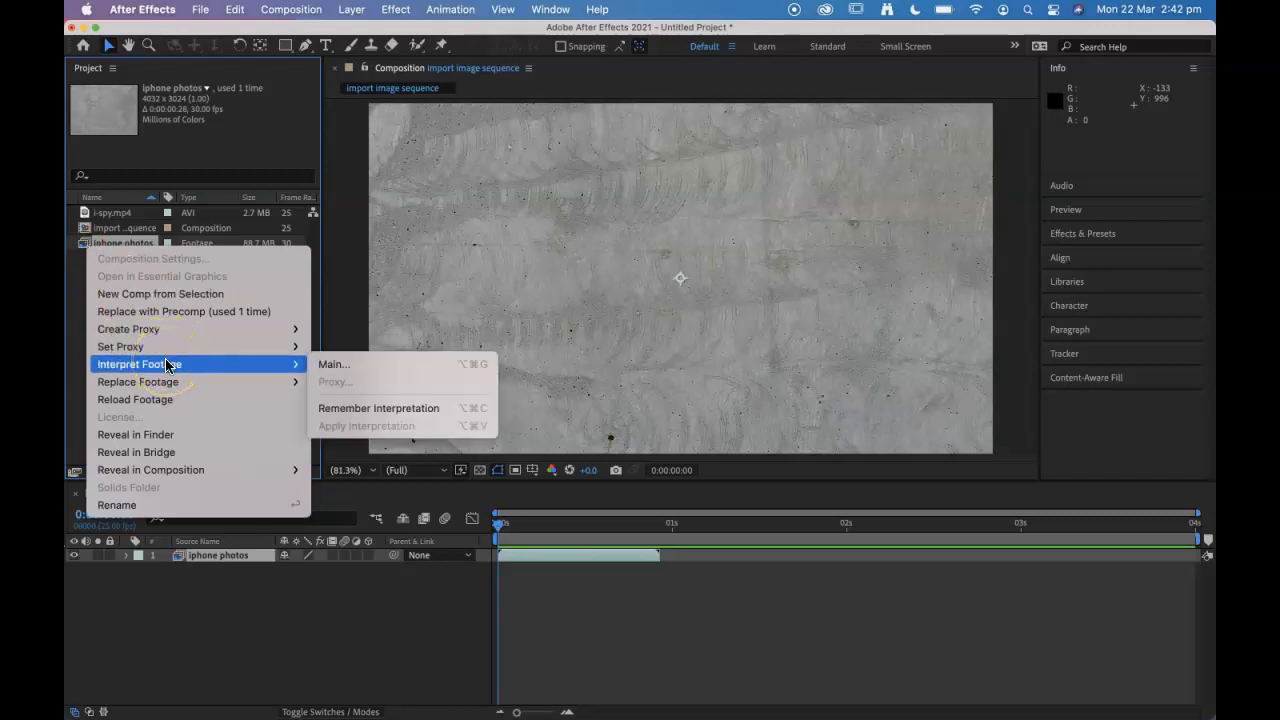
{"action": "left_click", "coordinate": [330, 364]}
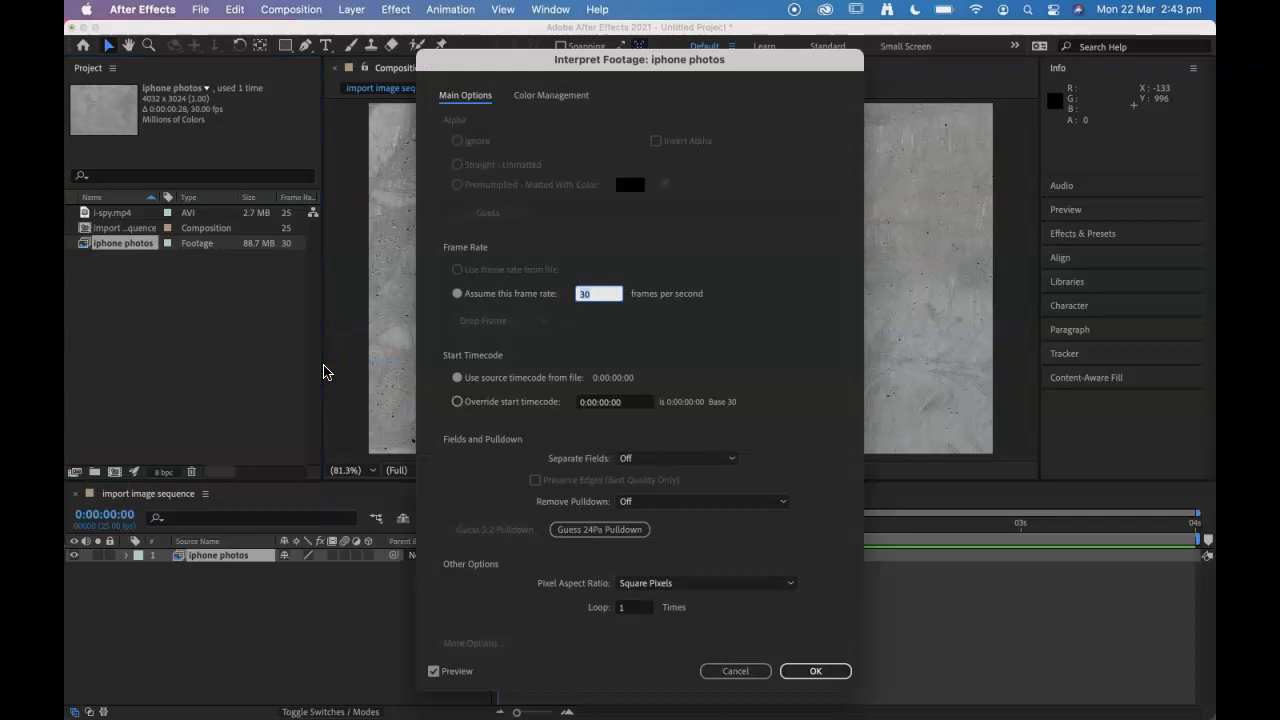
{"action": "left_click_drag", "start_coordinate": [616, 59], "coordinate": [893, 52]}
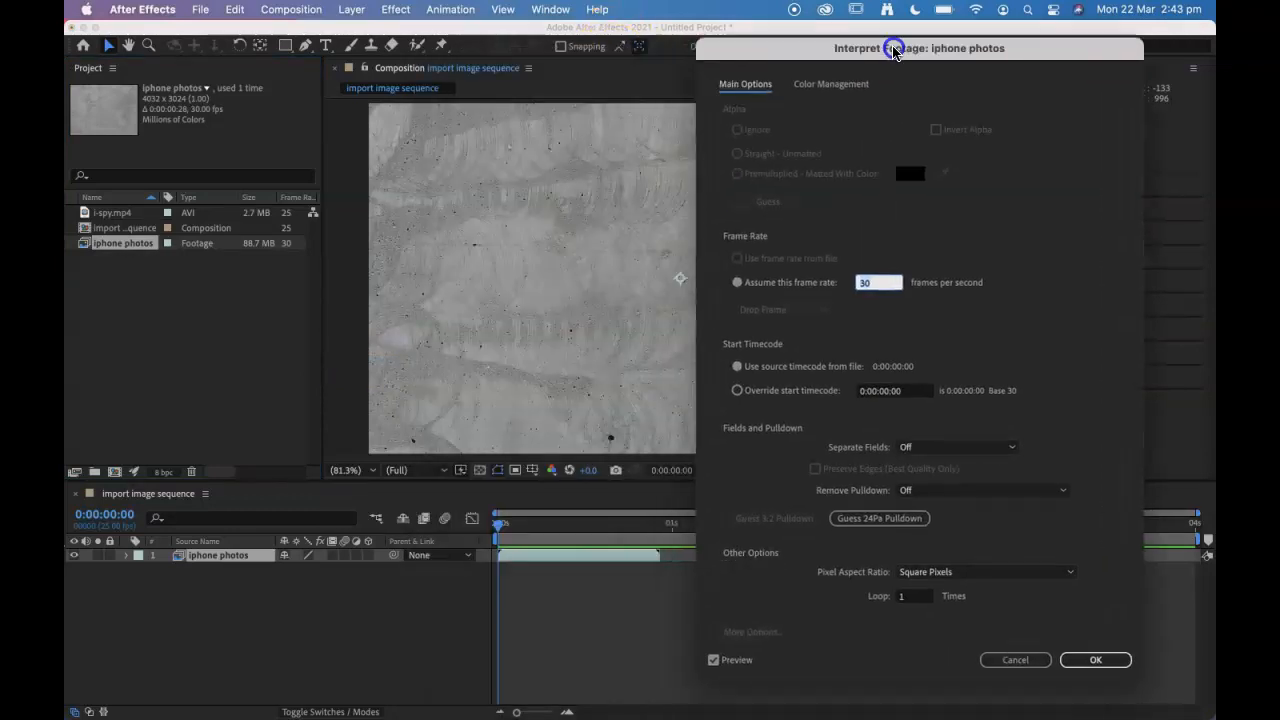
{"action": "left_click", "coordinate": [898, 282]}
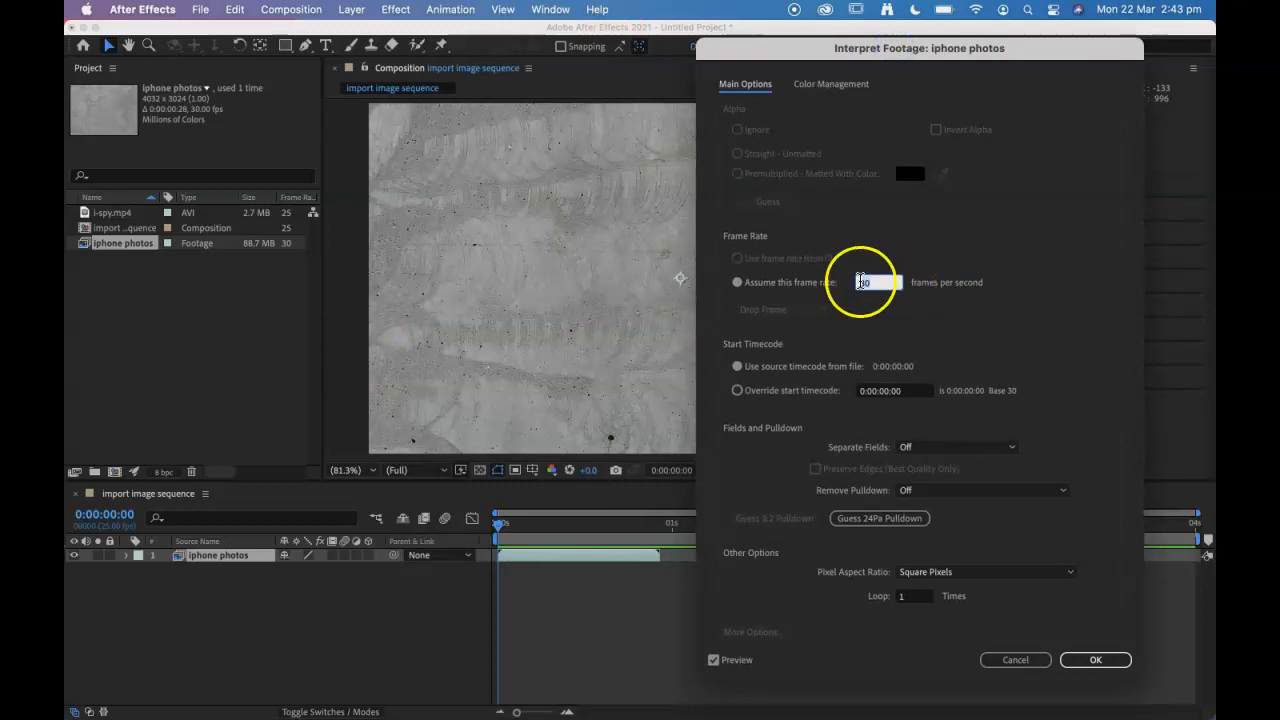
{"action": "double_click", "coordinate": [886, 282]}
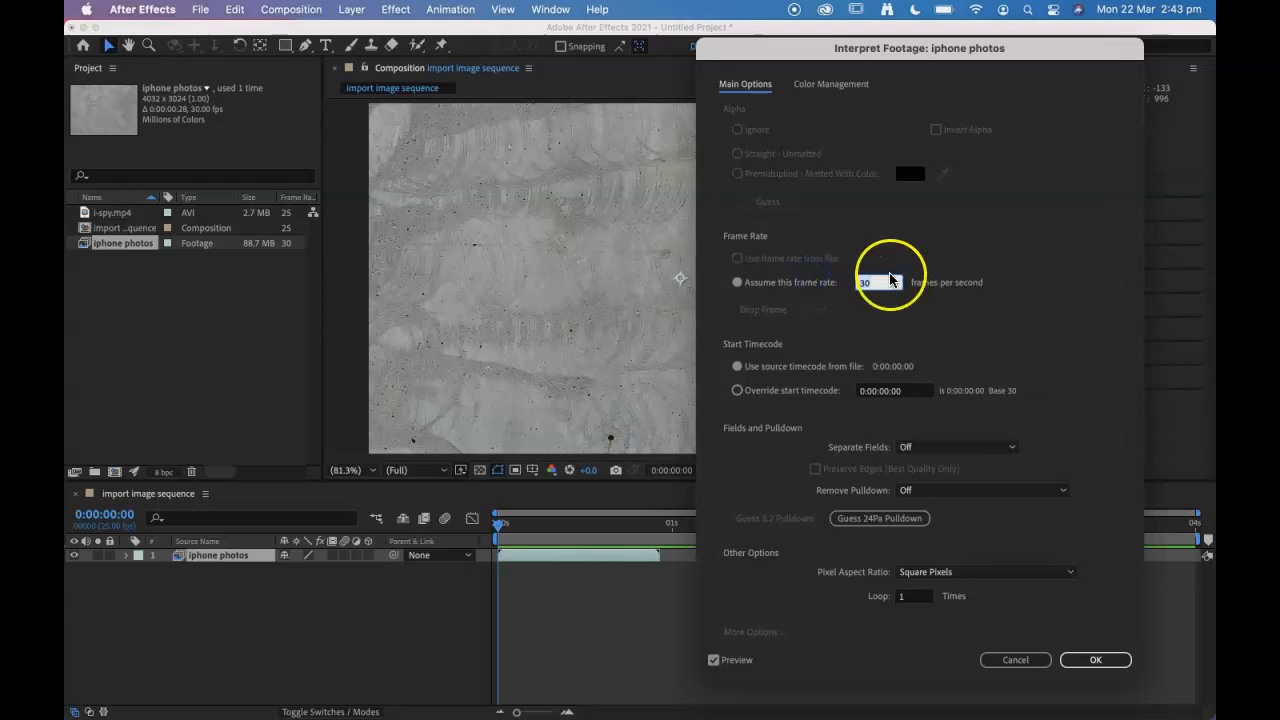
{"action": "type", "text": "12"}
{"action": "left_click", "coordinate": [906, 294]}
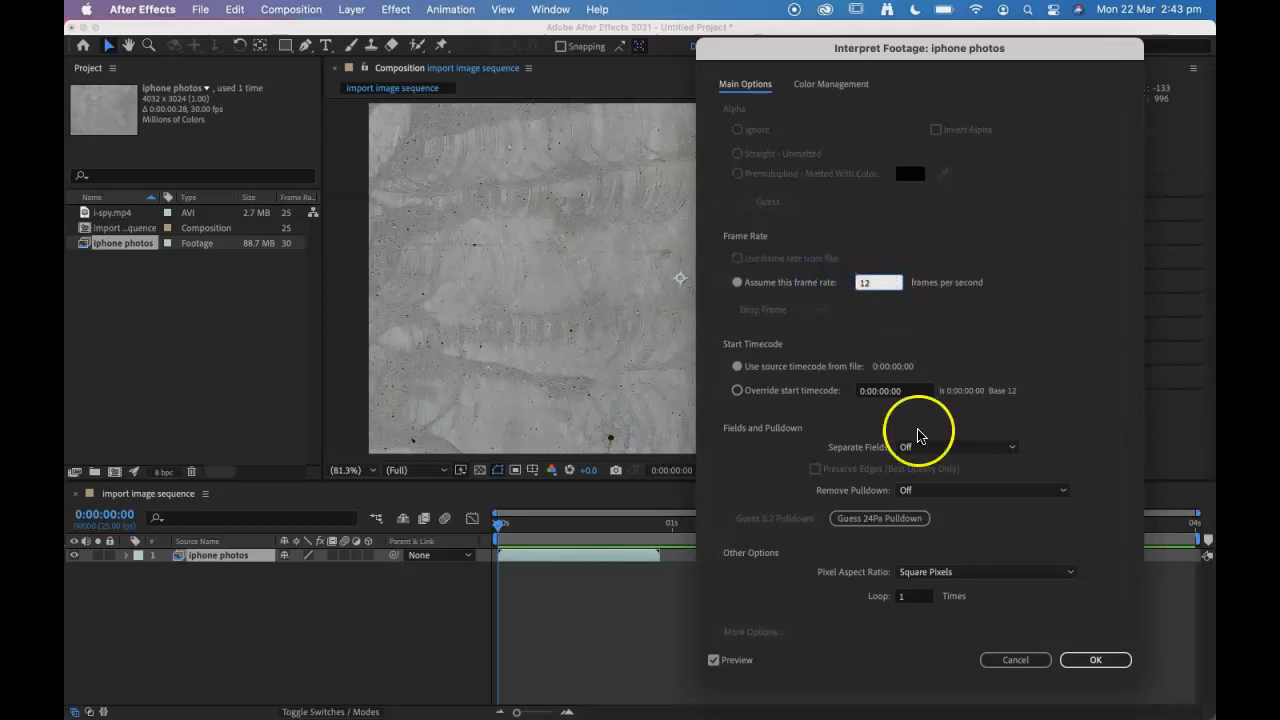
{"action": "left_click", "coordinate": [1106, 662]}
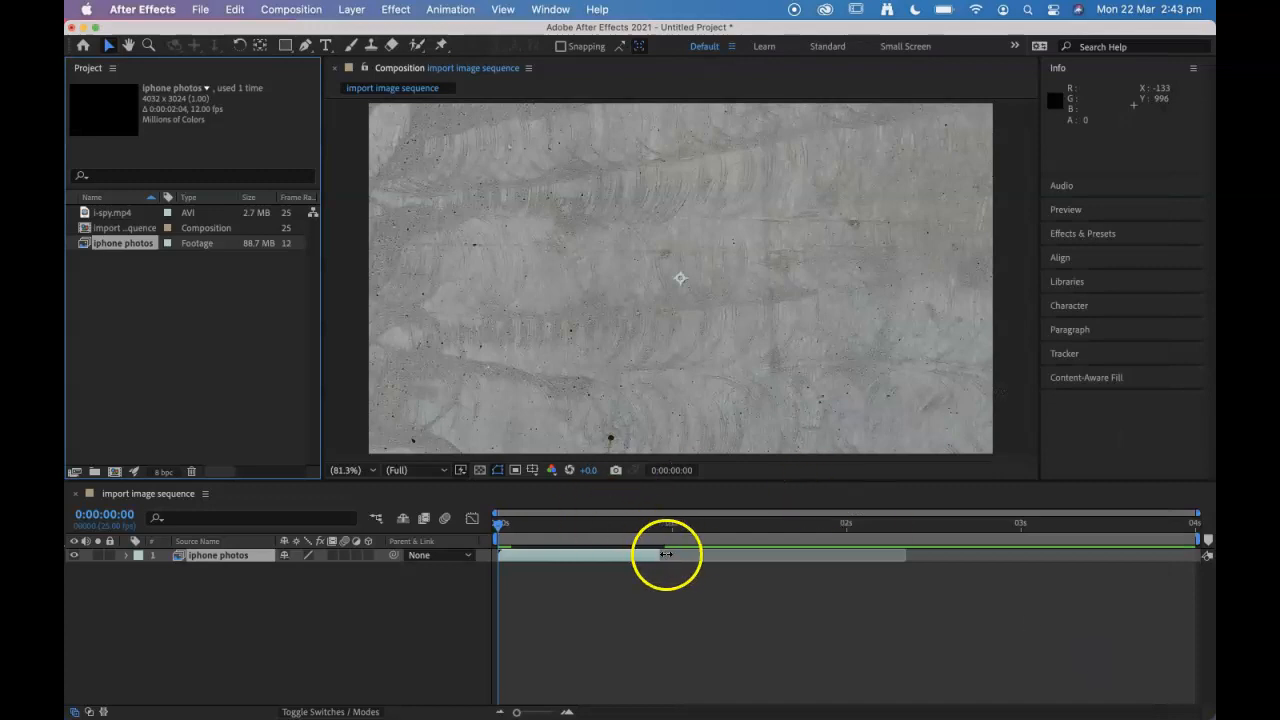
Step: Extend the iphone photos layer to the full length of its footage and preview it from the start
{"action": "left_click_drag", "start_coordinate": [659, 555], "coordinate": [950, 572]}
{"action": "left_click_drag", "start_coordinate": [584, 525], "coordinate": [391, 518]}
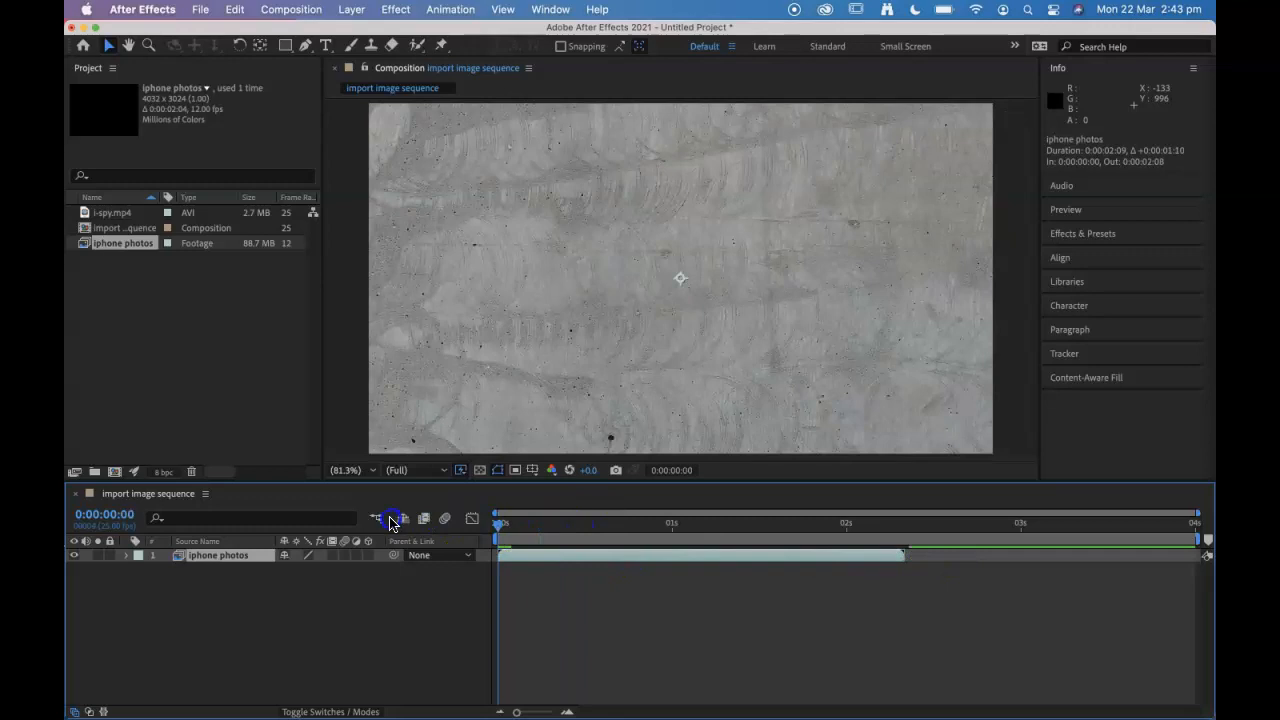
{"action": "left_click", "coordinate": [786, 614]}
{"action": "key", "text": "space"}
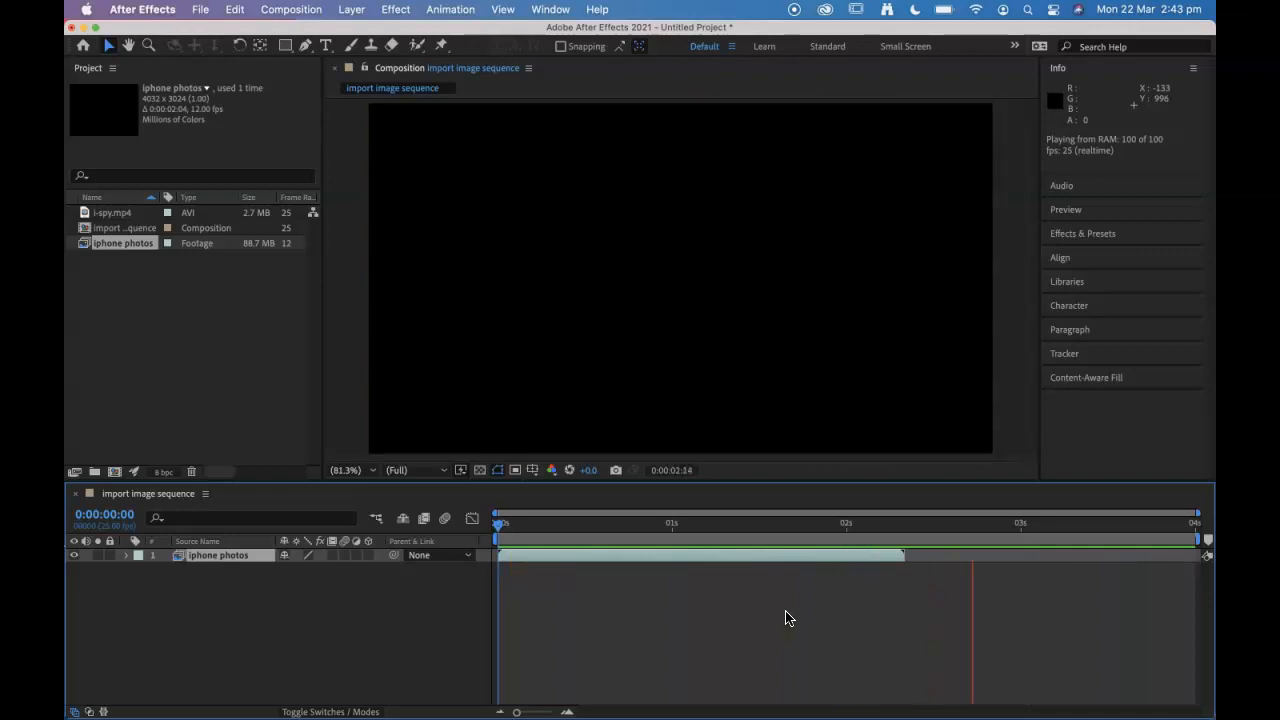
{"action": "key", "text": "space"}
{"action": "left_click", "coordinate": [293, 9]}
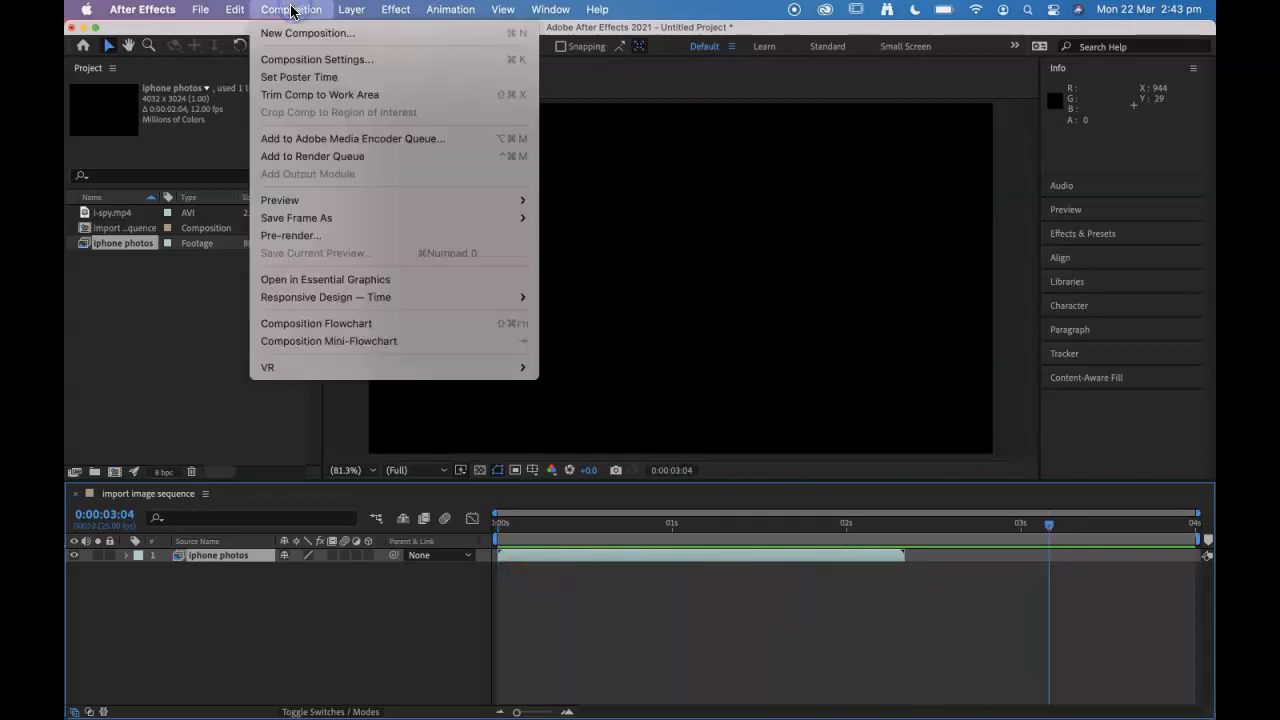
{"action": "left_click", "coordinate": [300, 60]}
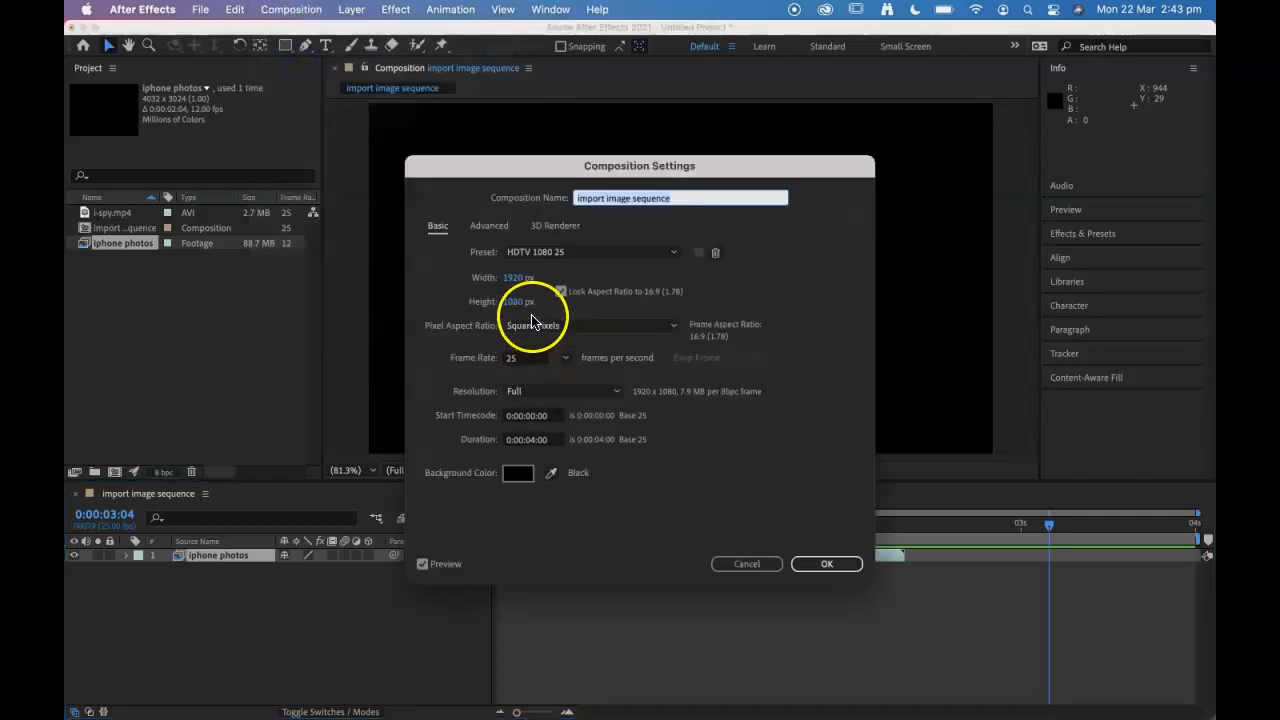
{"action": "left_click", "coordinate": [531, 440]}
{"action": "left_click", "coordinate": [533, 440]}
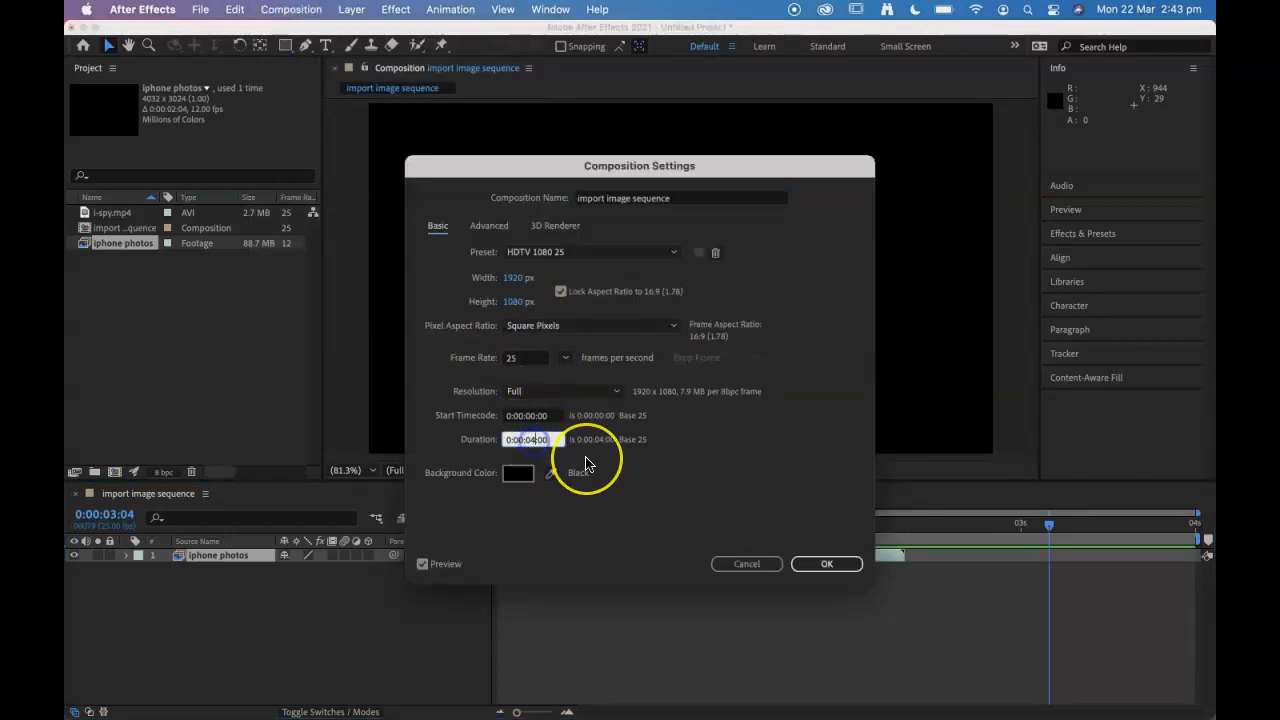
{"action": "left_click", "coordinate": [811, 562]}
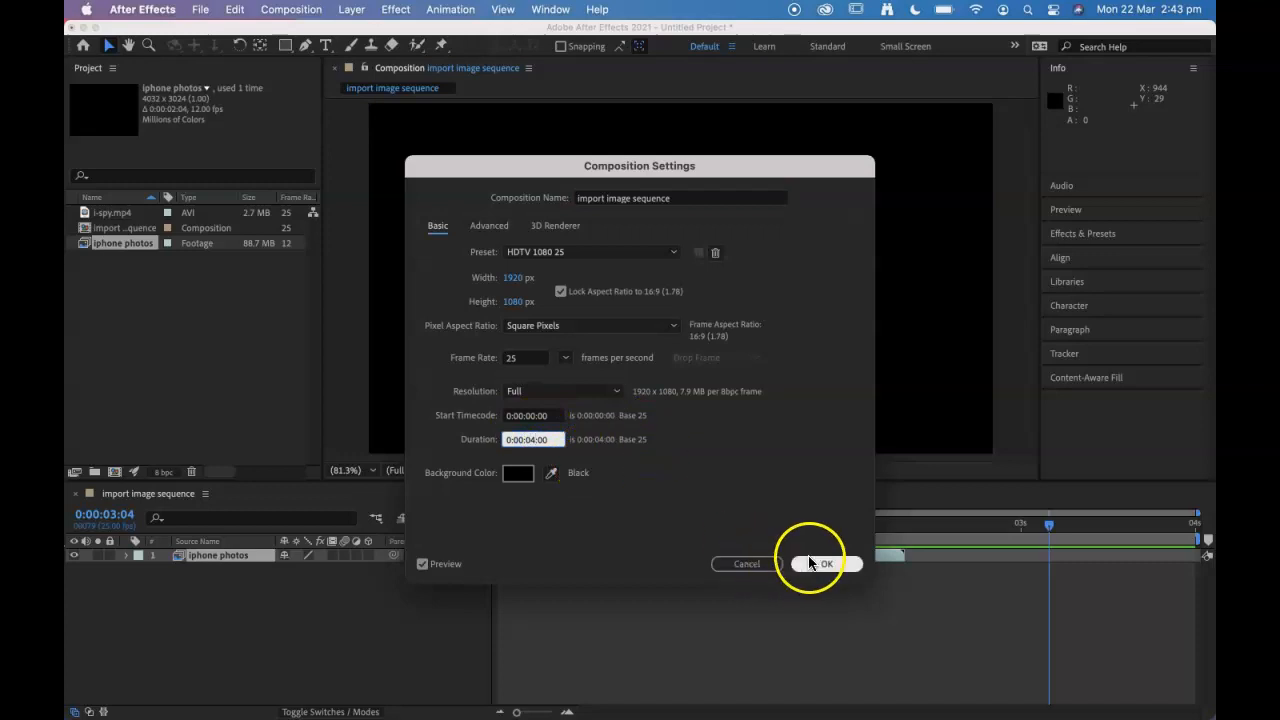
{"action": "left_click", "coordinate": [775, 555]}
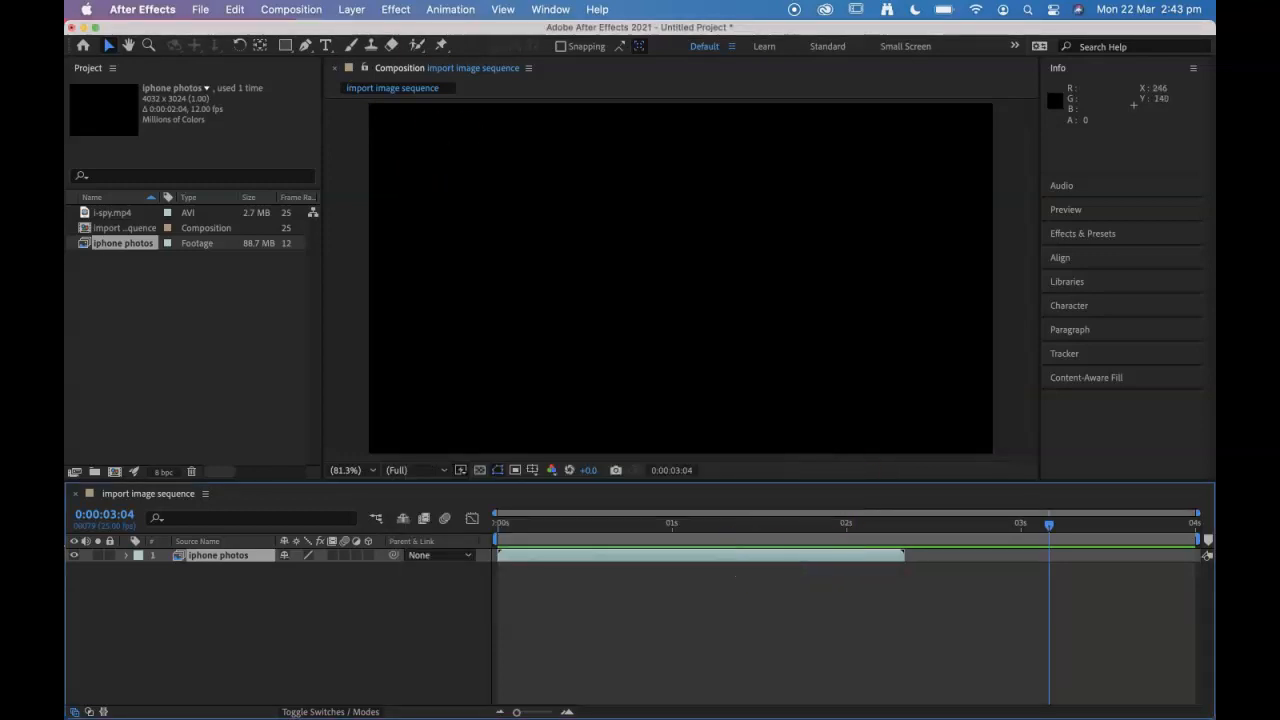
Step: Set the composition's duration to 2 seconds in its settings
{"action": "left_click", "coordinate": [291, 9]}
{"action": "left_click", "coordinate": [305, 59]}
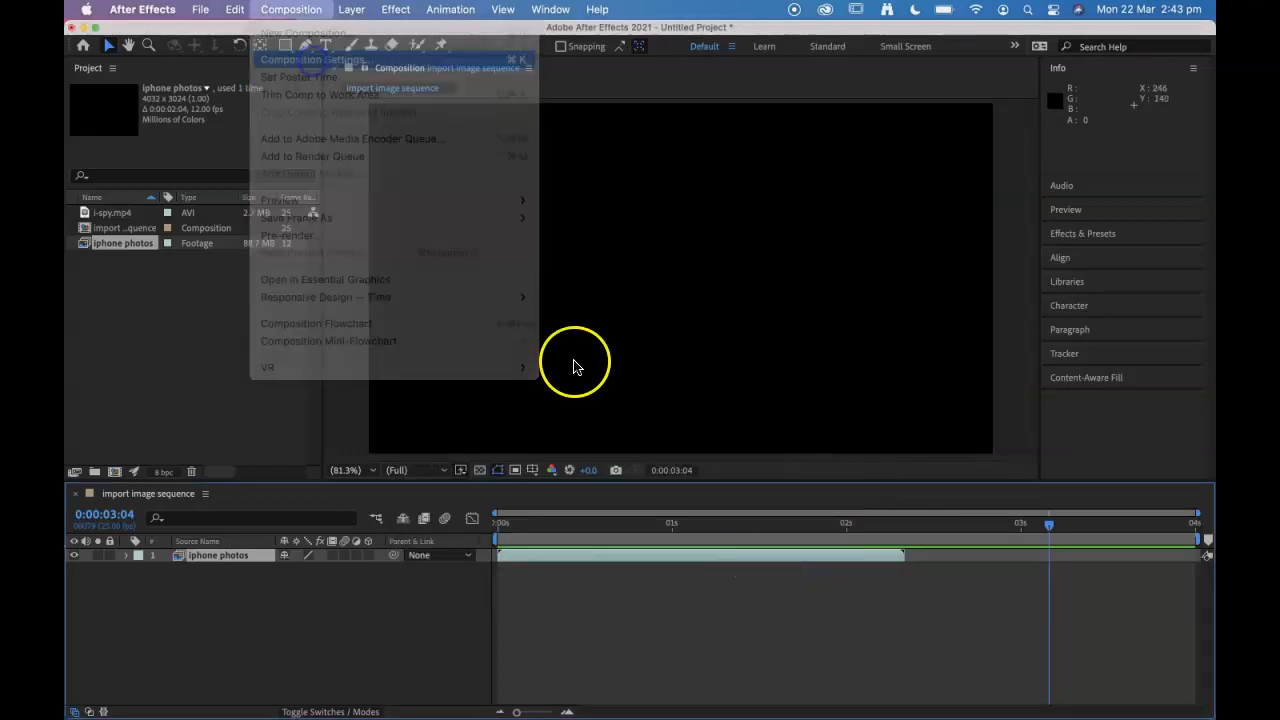
{"action": "double_click", "coordinate": [530, 452]}
{"action": "type", "text": "02"}
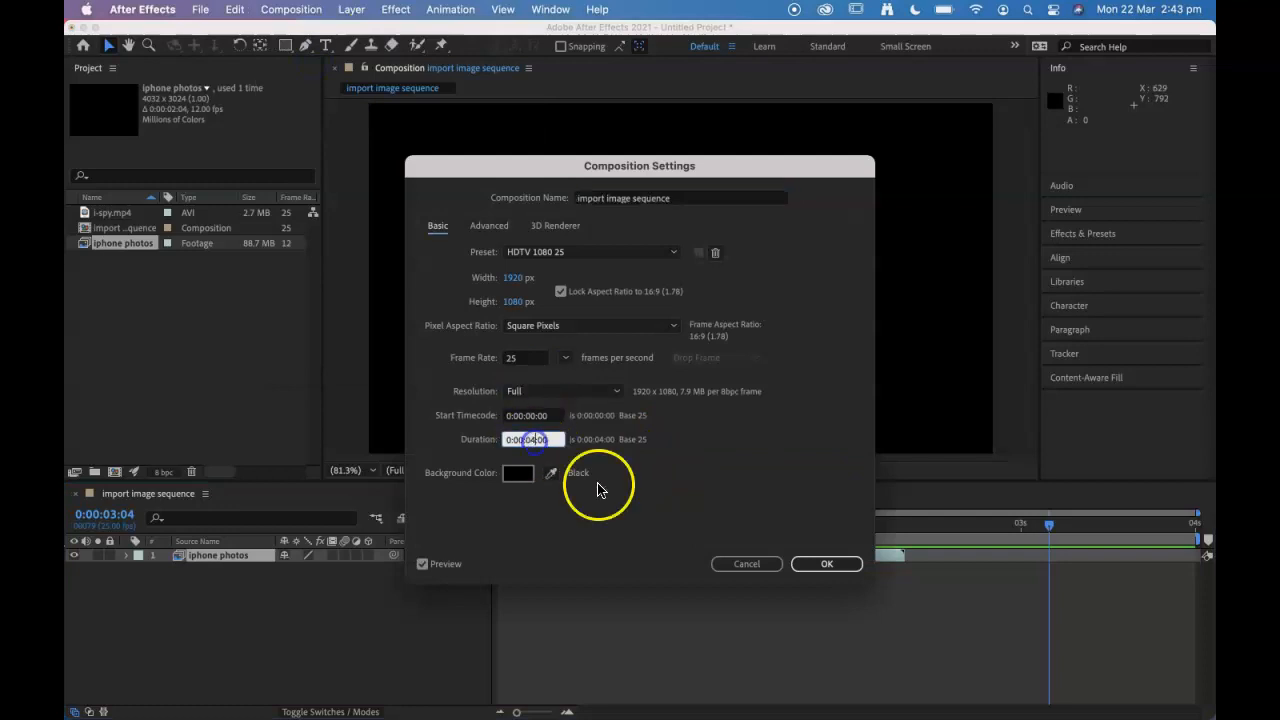
{"action": "left_click", "coordinate": [826, 563]}
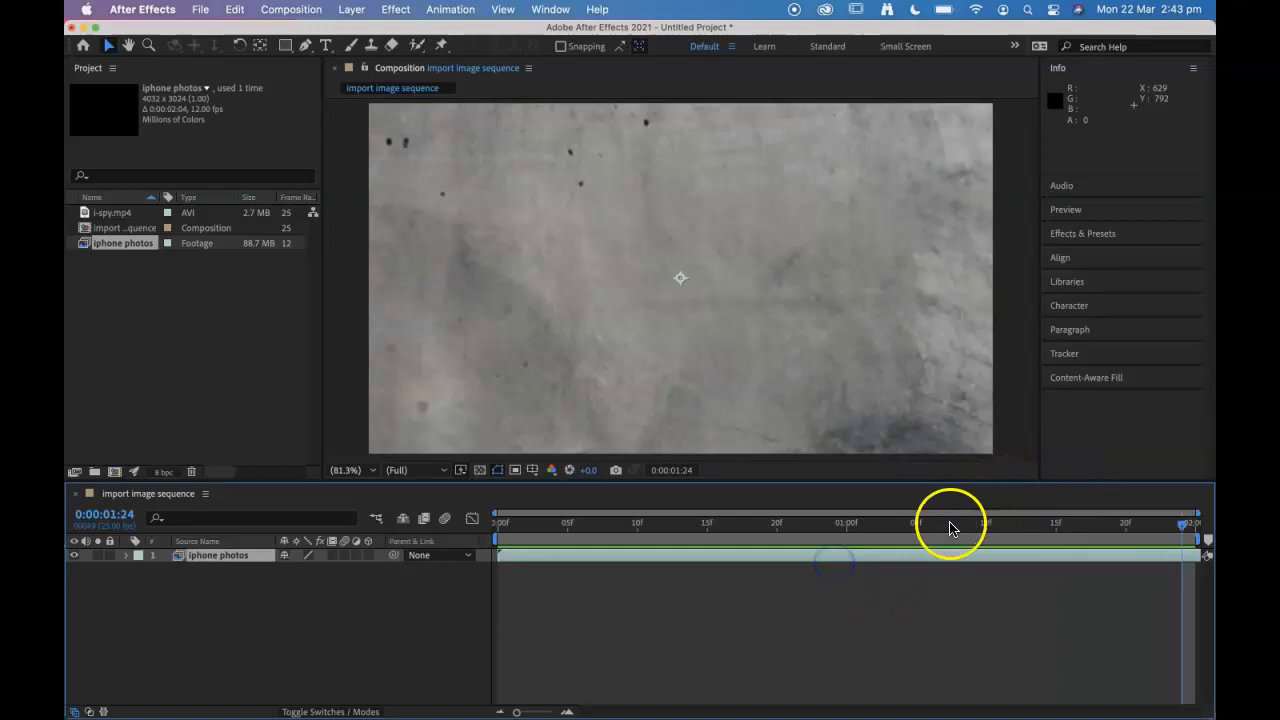
Step: Play the two-second composition from its first frame and stop the preview after watching the textures loop
{"action": "left_click_drag", "start_coordinate": [951, 525], "coordinate": [126, 525]}
{"action": "key", "text": "space"}
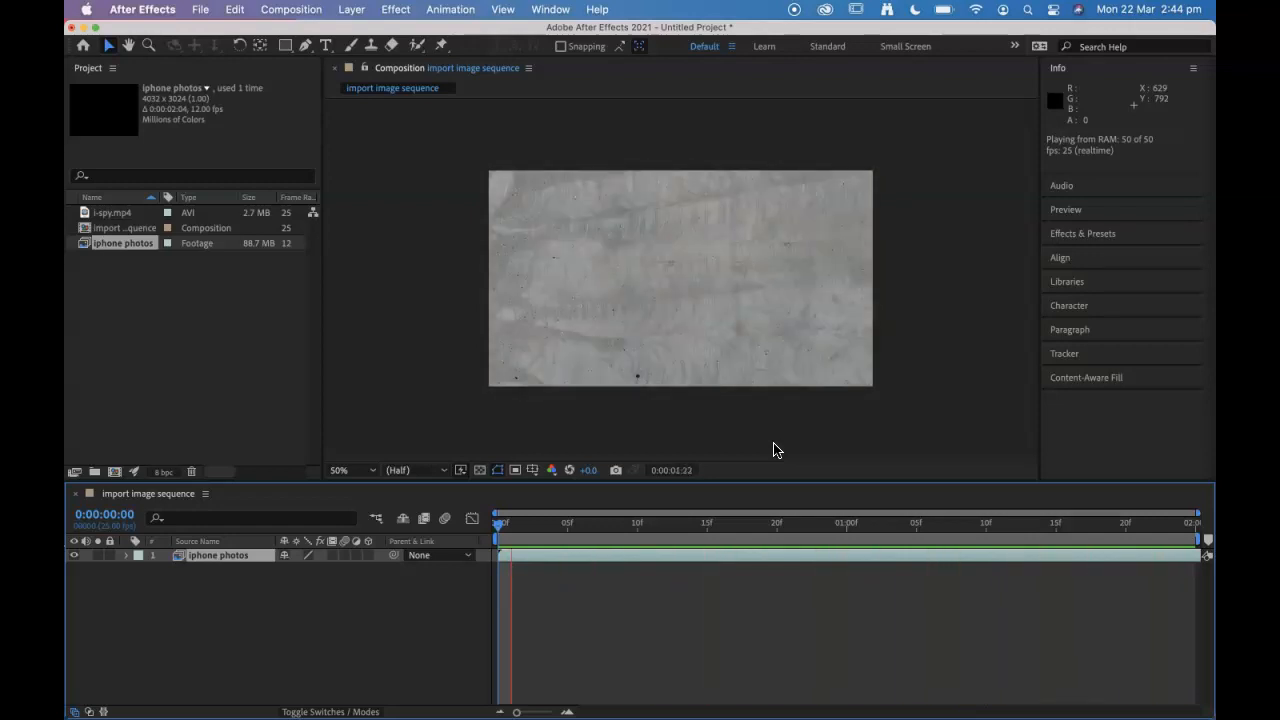
{"action": "key", "text": "space"}
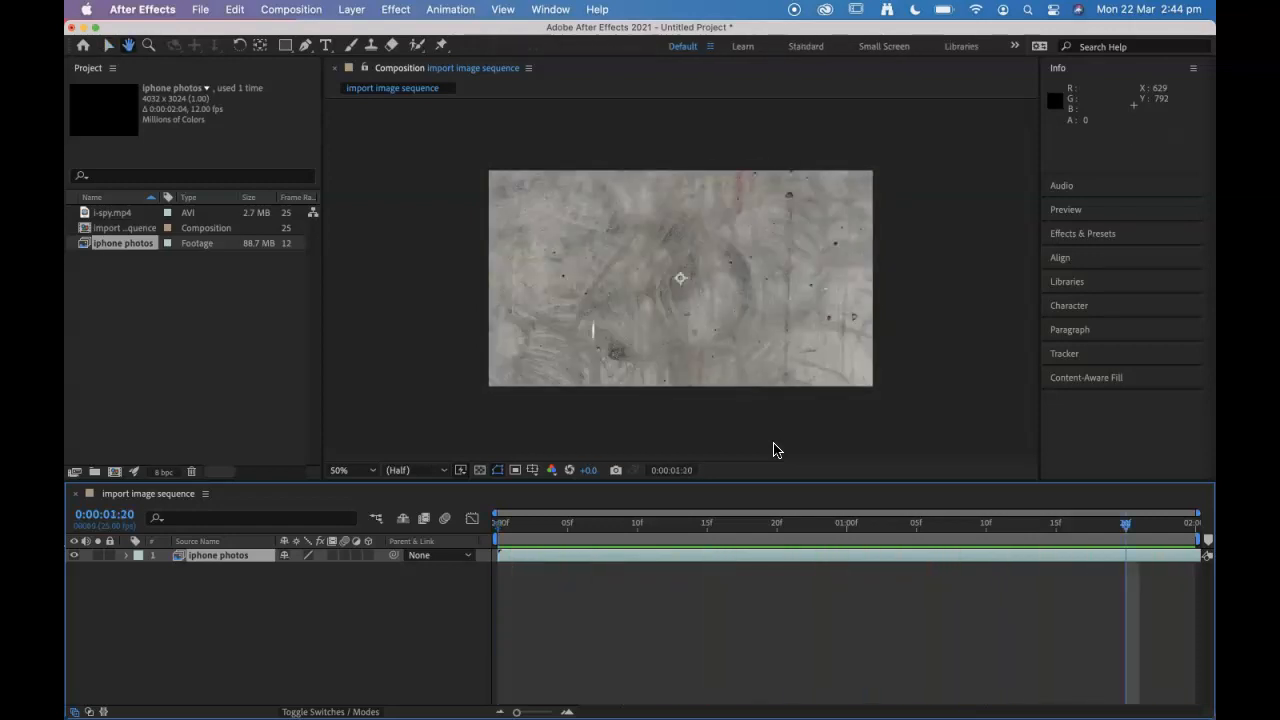